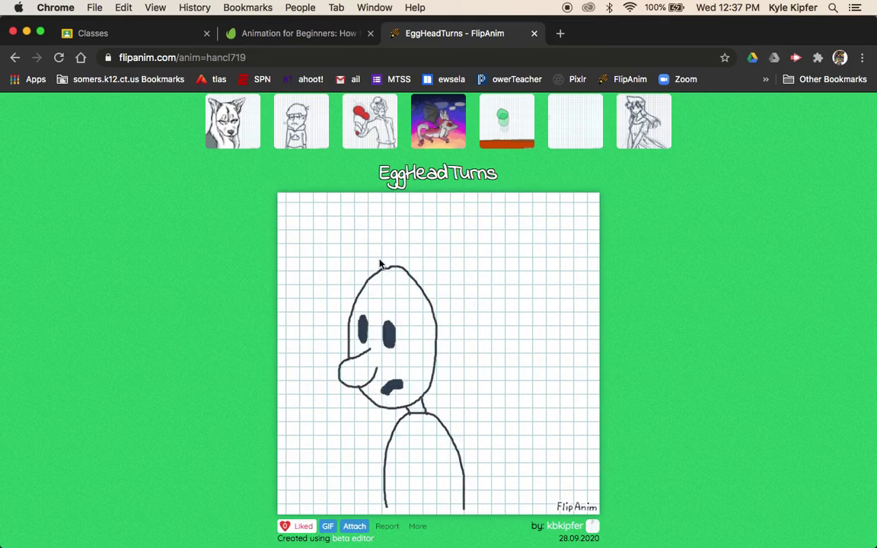
# - Open the Envato Tuts+ tutorial and study its three rough head-turn key poses
pyautogui.click(310, 34)
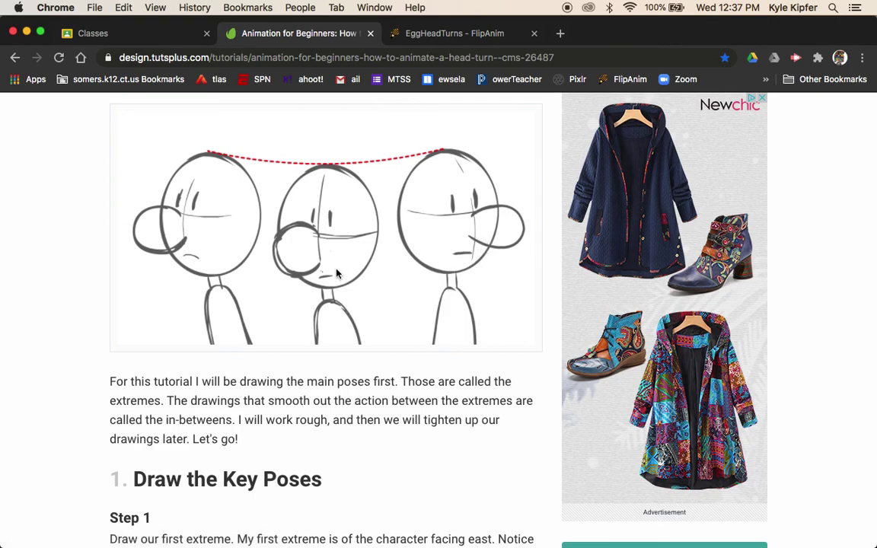
# - Return to the EggHeadTurns FlipAnim tab and start drawing a new flipbook
pyautogui.click(453, 34)
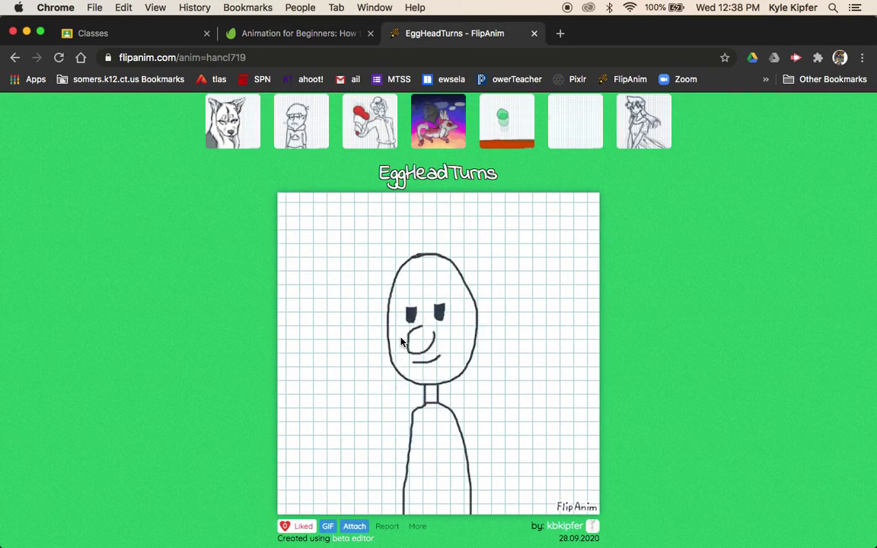
pyautogui.scroll(3, 401, 342)
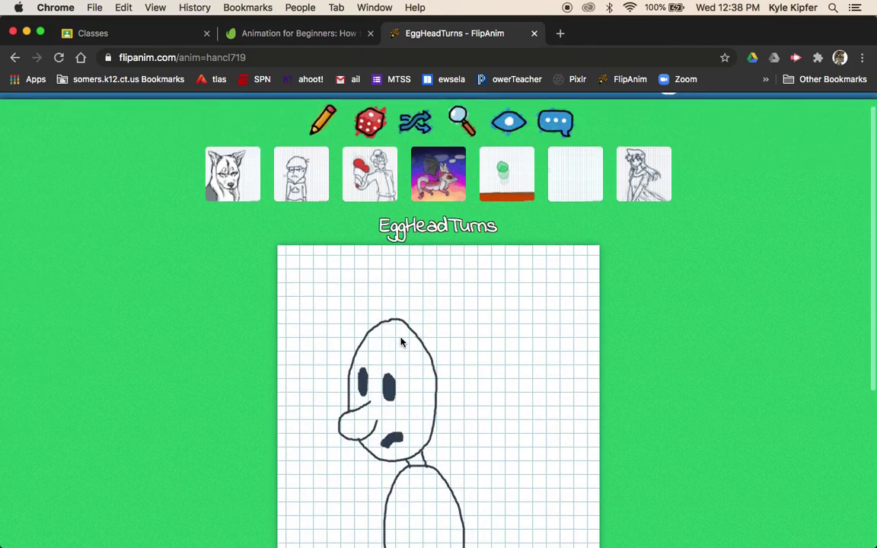
pyautogui.click(323, 142)
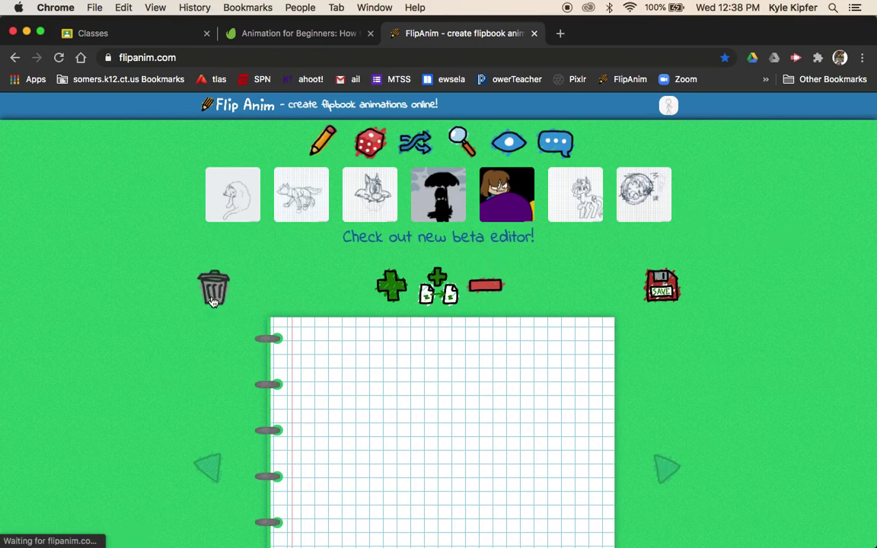
# - Open the new beta editor, reloading the page once, to get a blank flipbook
pyautogui.scroll(-5, 212, 302)
pyautogui.scroll(3, 211, 299)
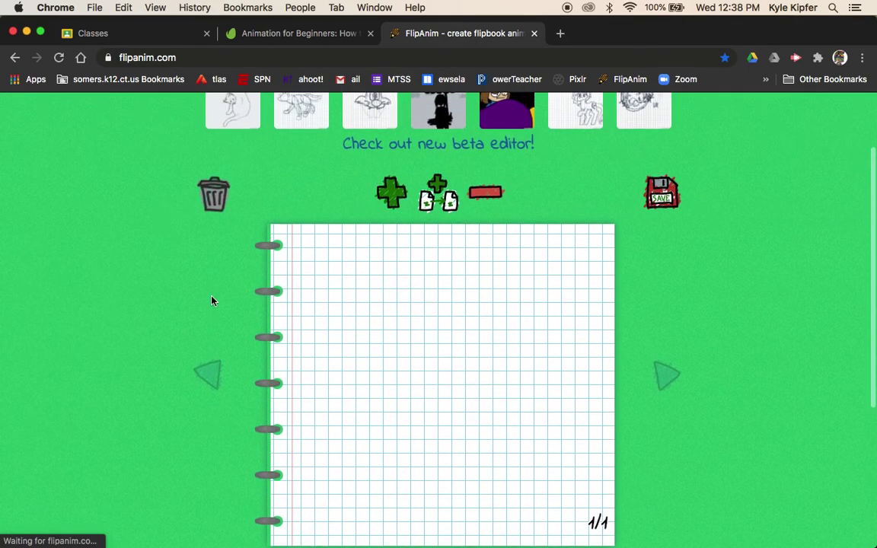
pyautogui.click(448, 145)
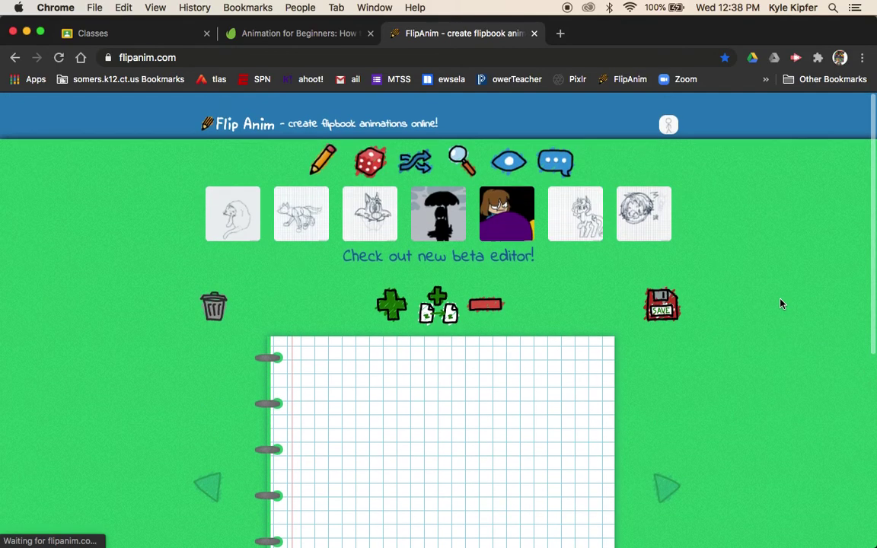
pyautogui.click(58, 58)
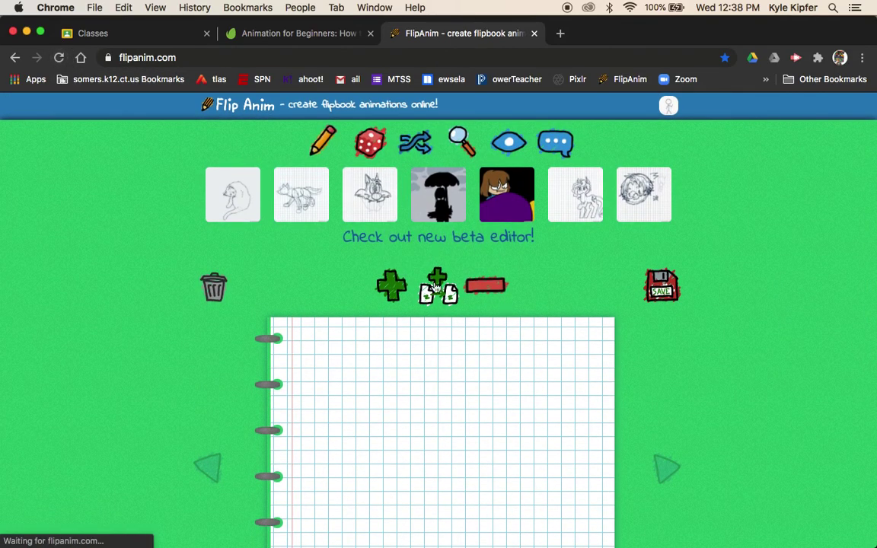
pyautogui.click(448, 240)
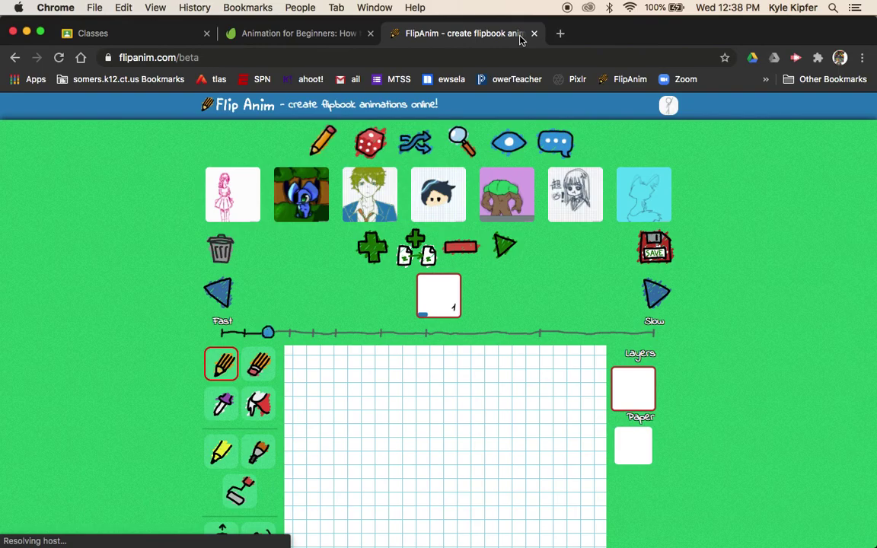
# - Undo a stray first stroke and draw the egg-shaped head outline on frame 1
pyautogui.scroll(-5, 733, 280)
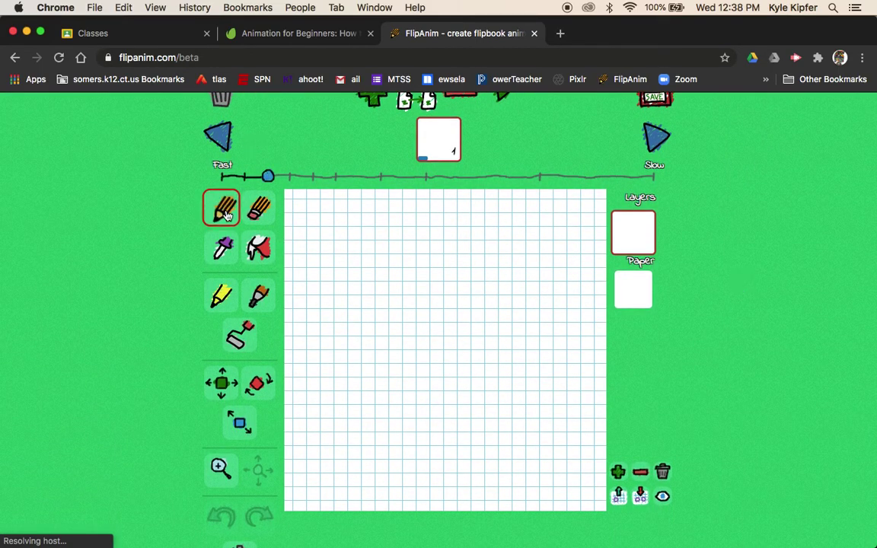
pyautogui.scroll(-4, 151, 330)
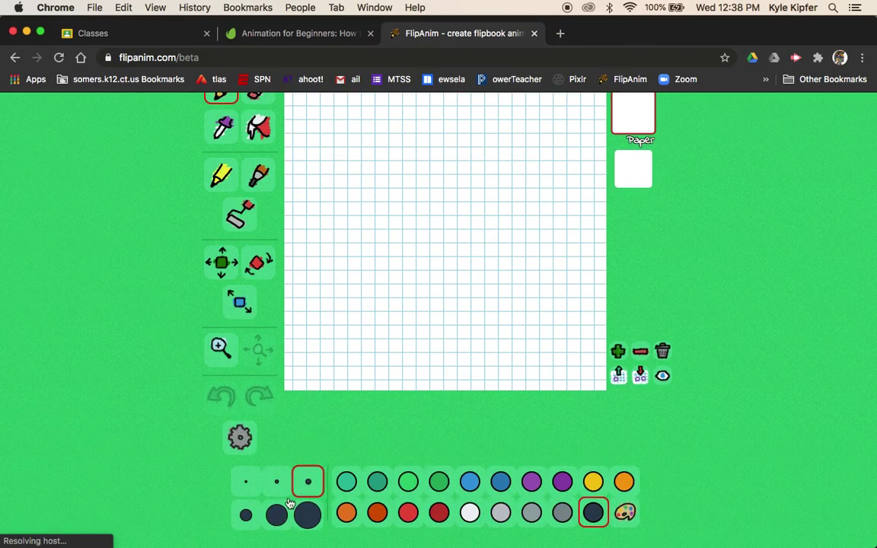
pyautogui.scroll(5, 305, 484)
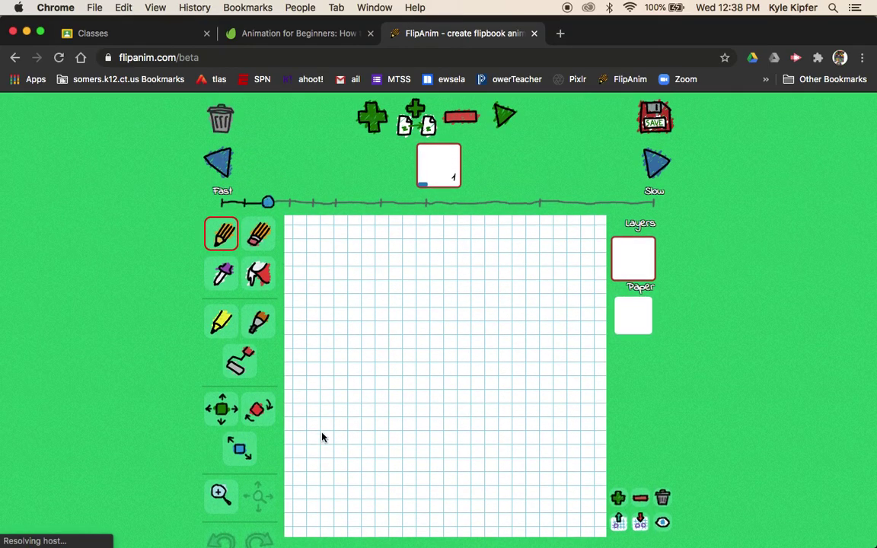
pyautogui.scroll(-2, 672, 346)
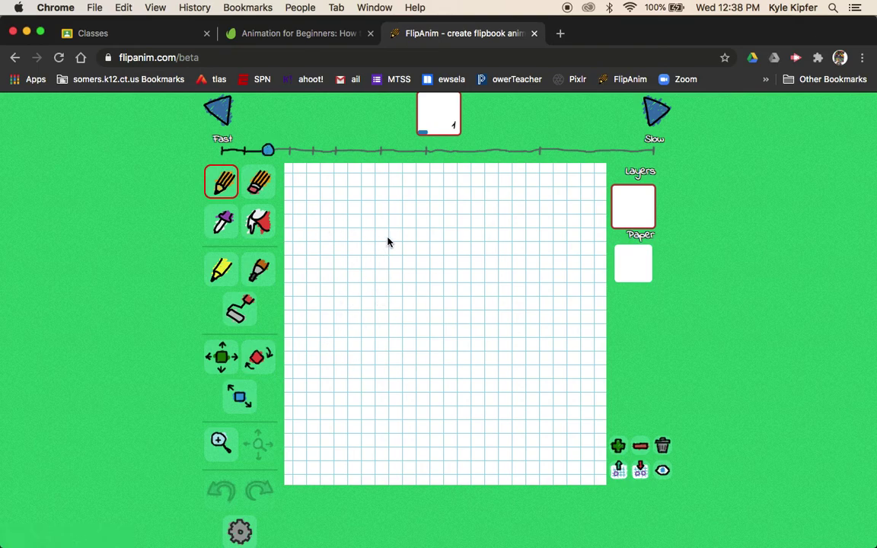
pyautogui.moveTo(385, 248)
pyautogui.mouseDown()
pyautogui.moveTo(363, 249)
pyautogui.moveTo(336, 284)
pyautogui.moveTo(332, 327)
pyautogui.mouseUp()
pyautogui.scroll(-1, 332, 324)
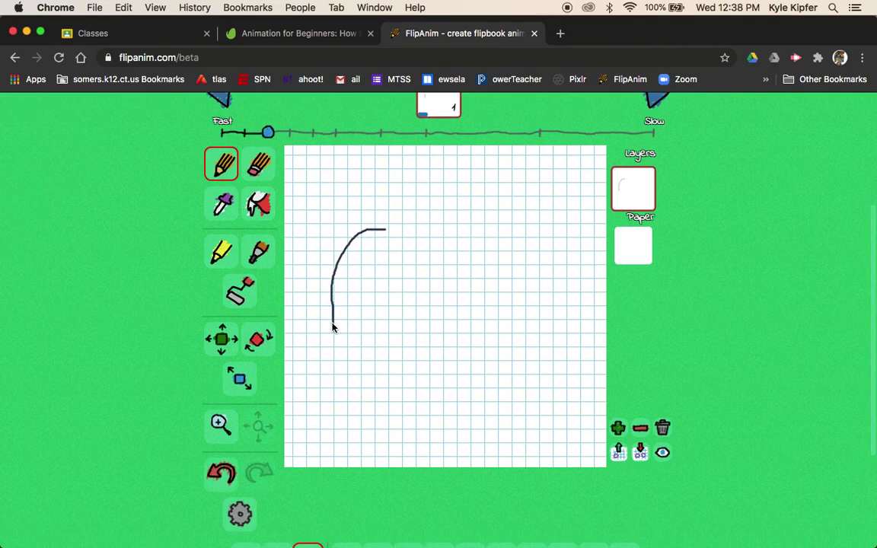
pyautogui.click(223, 473)
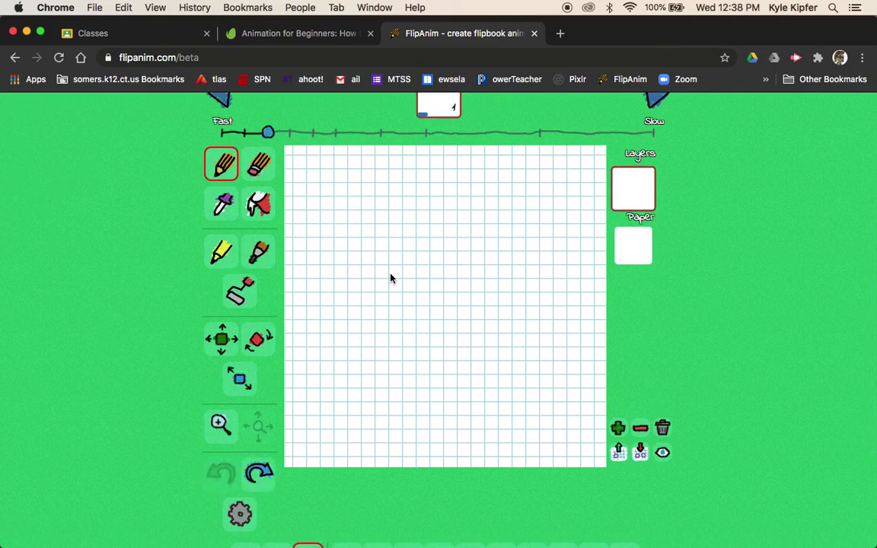
pyautogui.moveTo(380, 214)
pyautogui.mouseDown()
pyautogui.moveTo(349, 227)
pyautogui.moveTo(341, 260)
pyautogui.moveTo(349, 317)
pyautogui.moveTo(367, 327)
pyautogui.moveTo(413, 307)
pyautogui.moveTo(424, 284)
pyautogui.moveTo(416, 236)
pyautogui.moveTo(380, 214)
pyautogui.mouseUp()
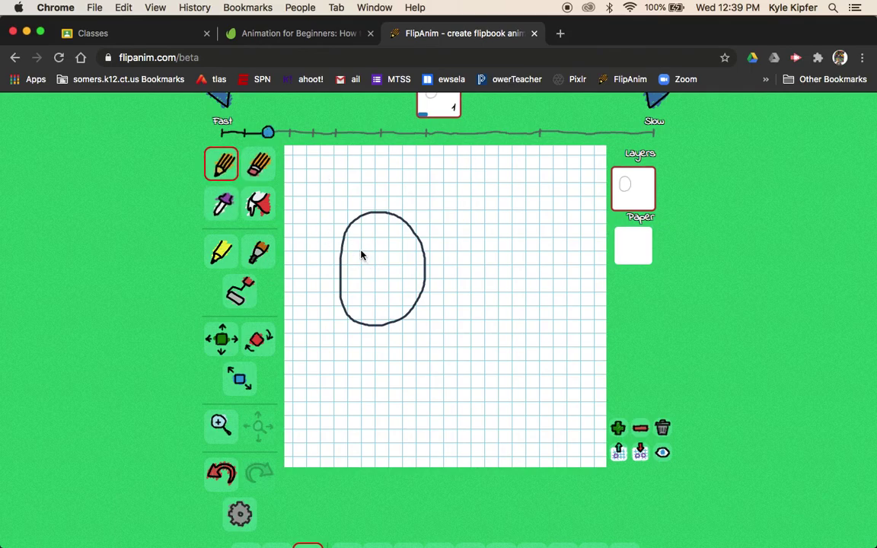
# - Draw the eyes, a nose on the left side and a smile inside the head
pyautogui.moveTo(361, 251)
pyautogui.mouseDown()
pyautogui.moveTo(357, 278)
pyautogui.moveTo(358, 248)
pyautogui.moveTo(380, 250)
pyautogui.moveTo(380, 274)
pyautogui.moveTo(377, 249)
pyautogui.mouseUp()
pyautogui.moveTo(352, 286)
pyautogui.mouseDown()
pyautogui.moveTo(337, 284)
pyautogui.moveTo(333, 299)
pyautogui.moveTo(350, 307)
pyautogui.moveTo(367, 292)
pyautogui.mouseUp()
pyautogui.moveTo(360, 309); pyautogui.dragTo(389, 305)
# - Fill both eyes solid dark with the fill tool
pyautogui.click(258, 203)
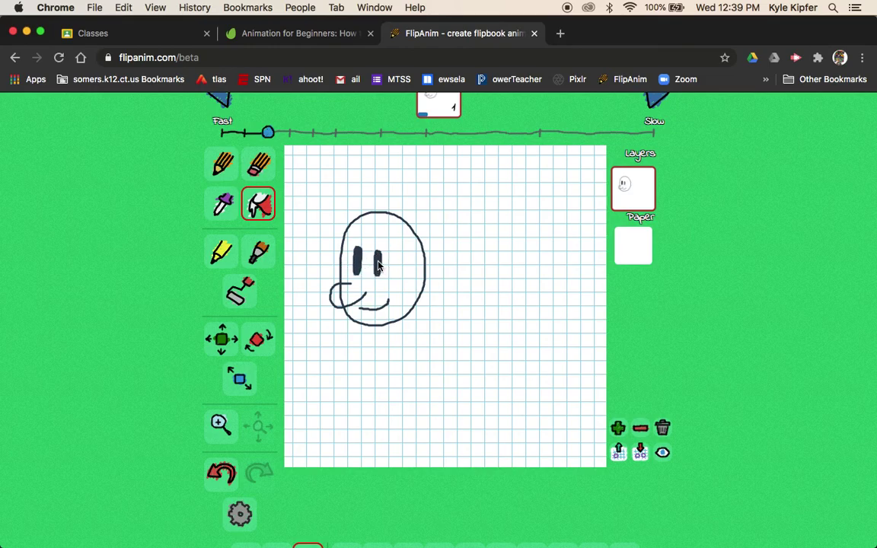
pyautogui.click(258, 164)
pyautogui.scroll(-2, 254, 447)
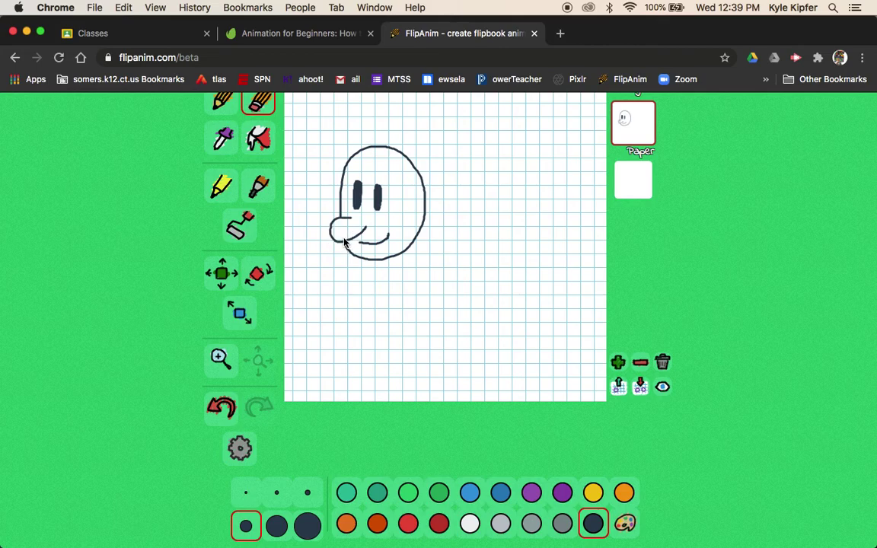
# - Draw a short neck and tall rounded body below the head with a thinner pencil
pyautogui.click(308, 492)
pyautogui.scroll(2, 273, 189)
pyautogui.click(221, 161)
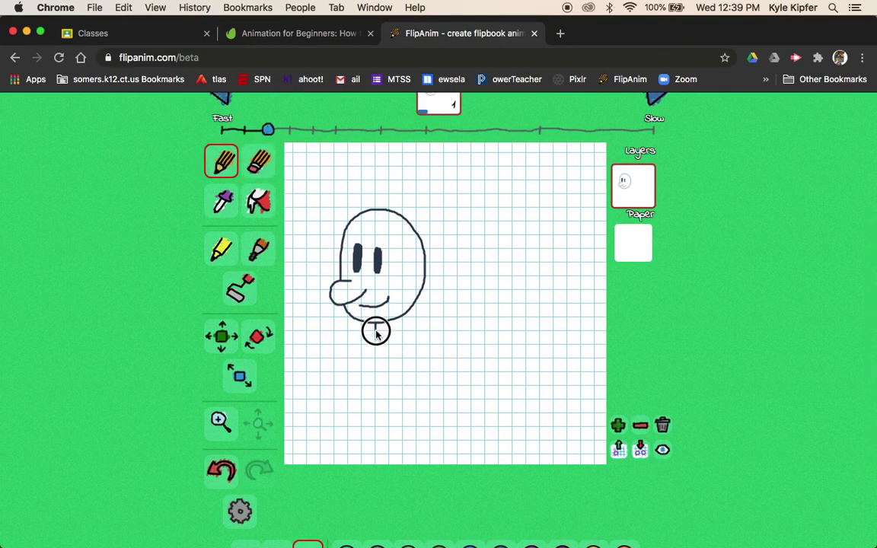
pyautogui.moveTo(375, 329); pyautogui.dragTo(376, 339)
pyautogui.moveTo(392, 326); pyautogui.dragTo(393, 340)
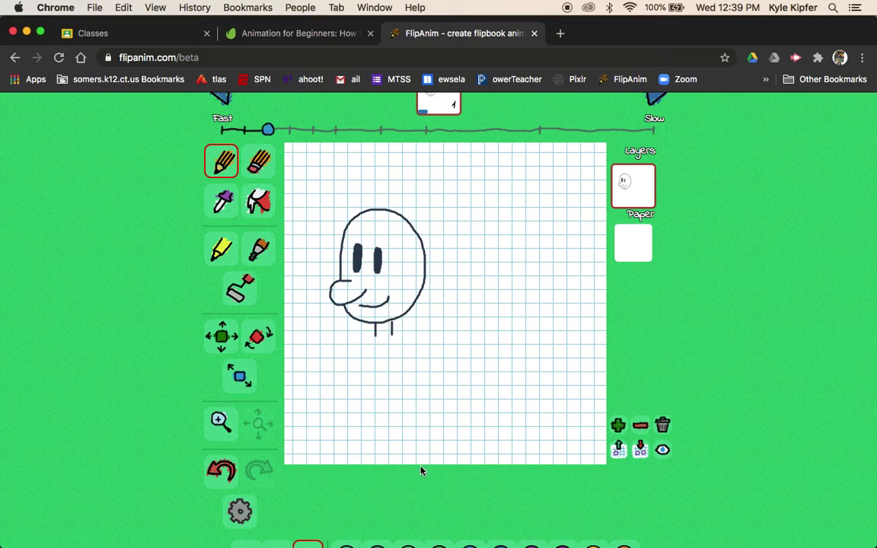
pyautogui.moveTo(417, 463)
pyautogui.mouseDown()
pyautogui.moveTo(422, 381)
pyautogui.moveTo(413, 351)
pyautogui.moveTo(384, 334)
pyautogui.moveTo(363, 346)
pyautogui.moveTo(354, 375)
pyautogui.moveTo(359, 478)
pyautogui.mouseUp()
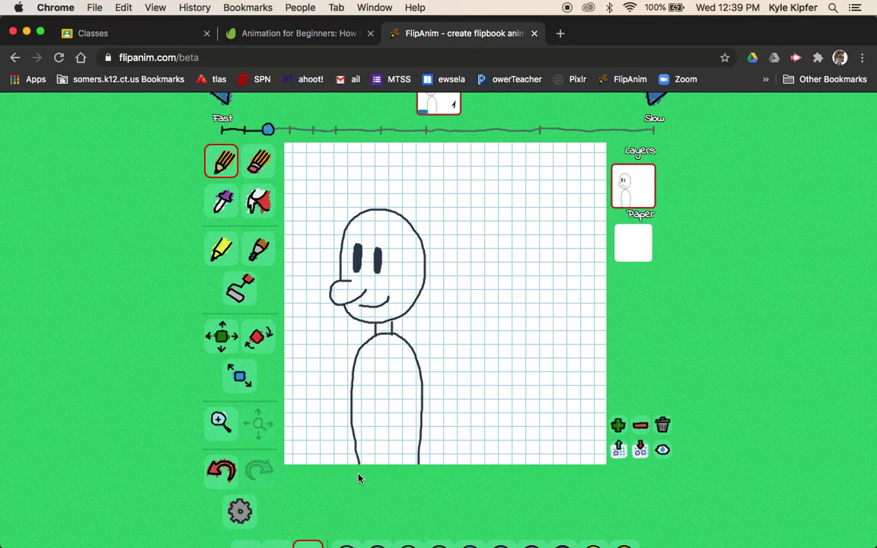
pyautogui.scroll(3, 499, 375)
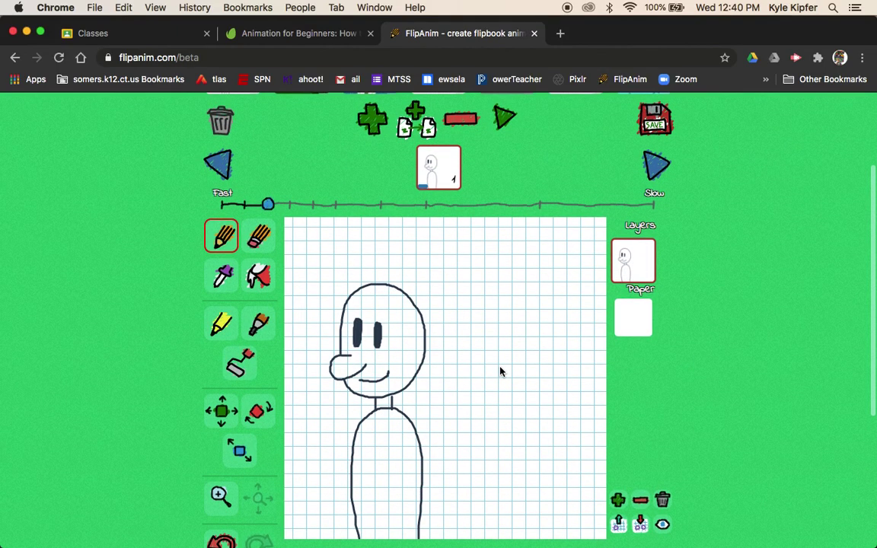
# - Add frame 2 and draw a tall oval head shifted right over the onion-skin pose
pyautogui.click(374, 132)
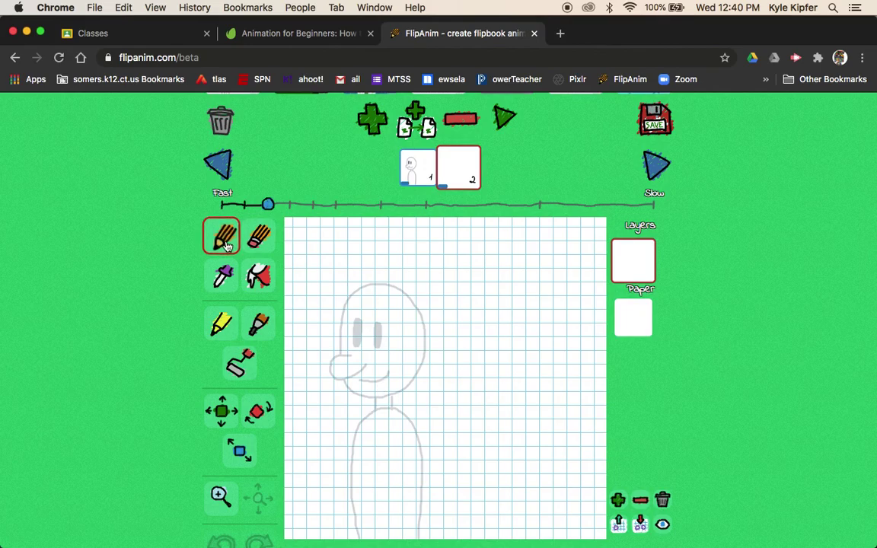
pyautogui.scroll(-5, 316, 499)
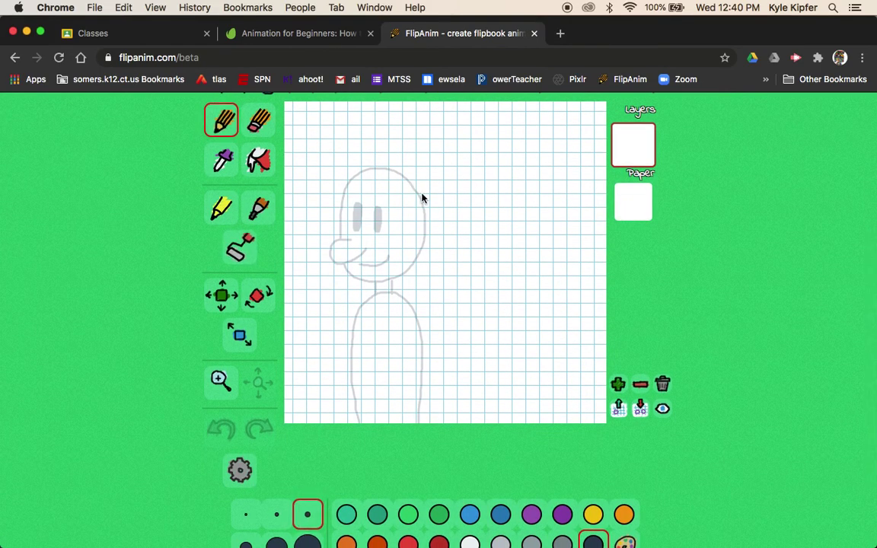
pyautogui.scroll(2, 422, 197)
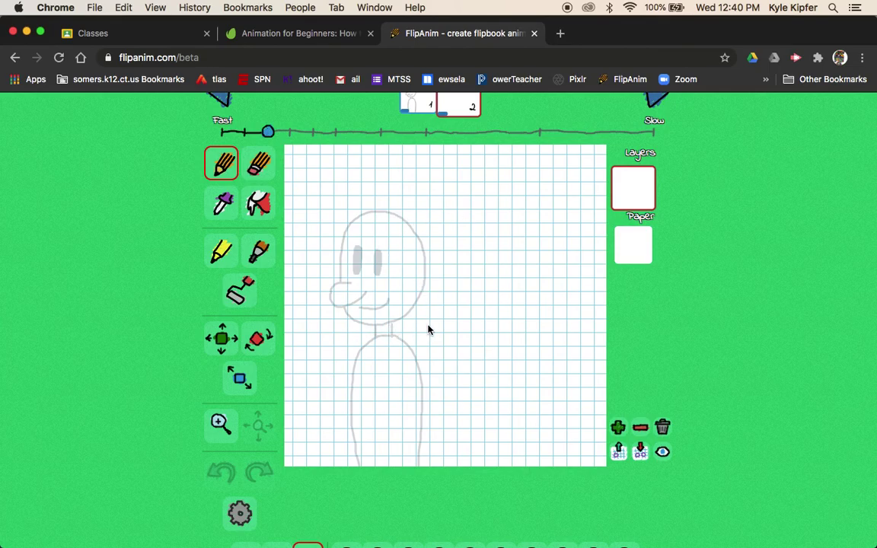
pyautogui.moveTo(423, 325)
pyautogui.mouseDown()
pyautogui.moveTo(392, 306)
pyautogui.moveTo(391, 248)
pyautogui.moveTo(419, 217)
pyautogui.moveTo(437, 216)
pyautogui.moveTo(457, 225)
pyautogui.moveTo(477, 258)
pyautogui.moveTo(476, 292)
pyautogui.moveTo(421, 322)
pyautogui.mouseUp()
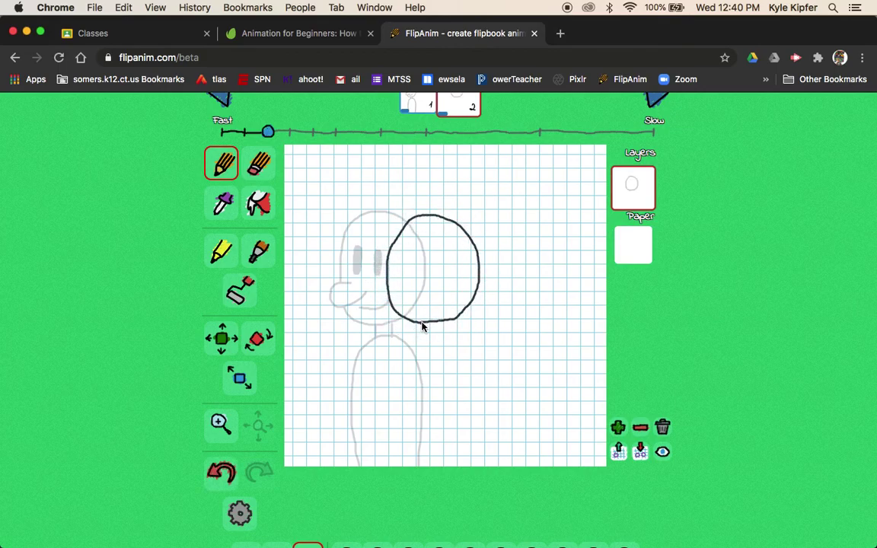
pyautogui.hotkey('ctrl', 'z')
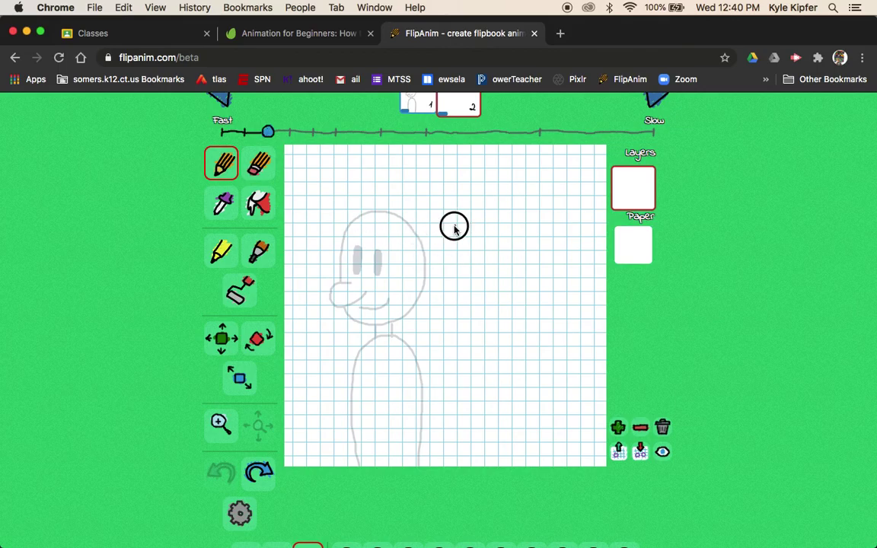
pyautogui.moveTo(455, 225)
pyautogui.mouseDown()
pyautogui.moveTo(407, 271)
pyautogui.moveTo(412, 308)
pyautogui.moveTo(425, 323)
pyautogui.moveTo(446, 321)
pyautogui.moveTo(469, 295)
pyautogui.moveTo(471, 251)
pyautogui.moveTo(456, 227)
pyautogui.mouseUp()
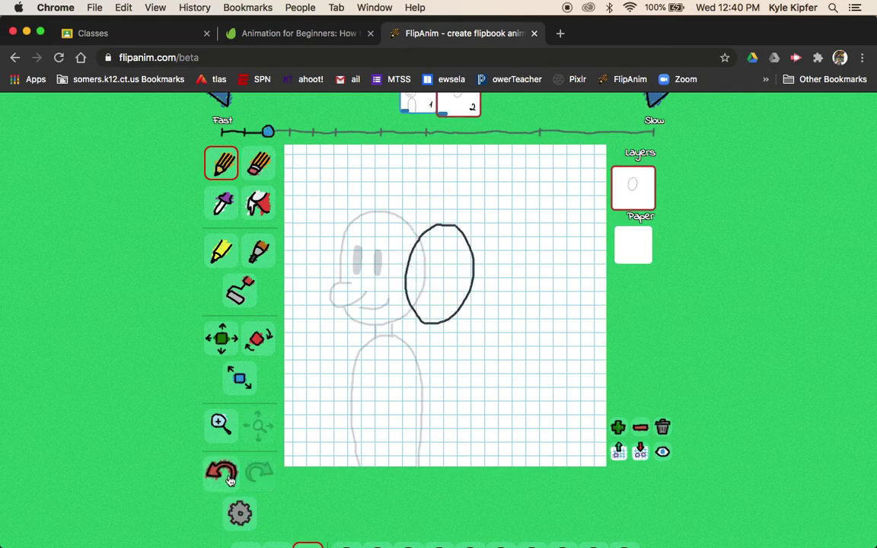
pyautogui.hotkey('ctrl', 'z')
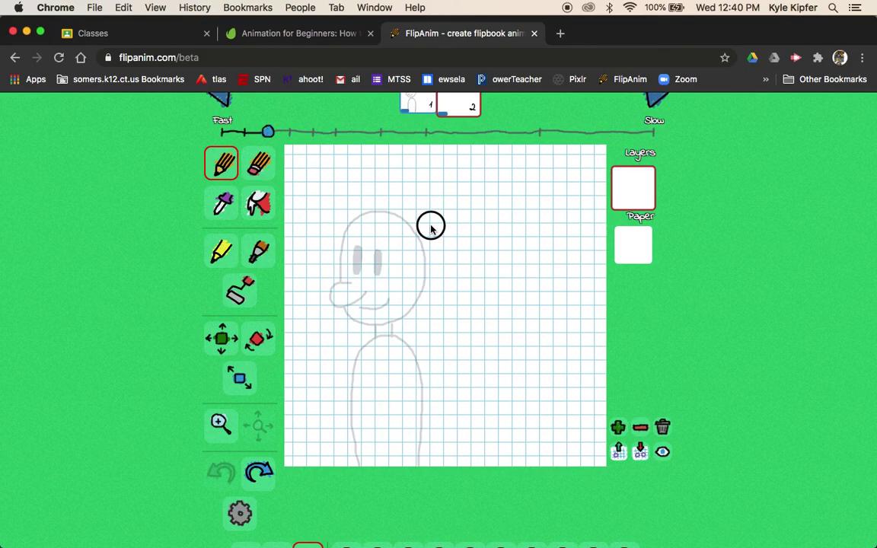
pyautogui.moveTo(431, 225)
pyautogui.mouseDown()
pyautogui.moveTo(399, 235)
pyautogui.moveTo(389, 271)
pyautogui.mouseUp()
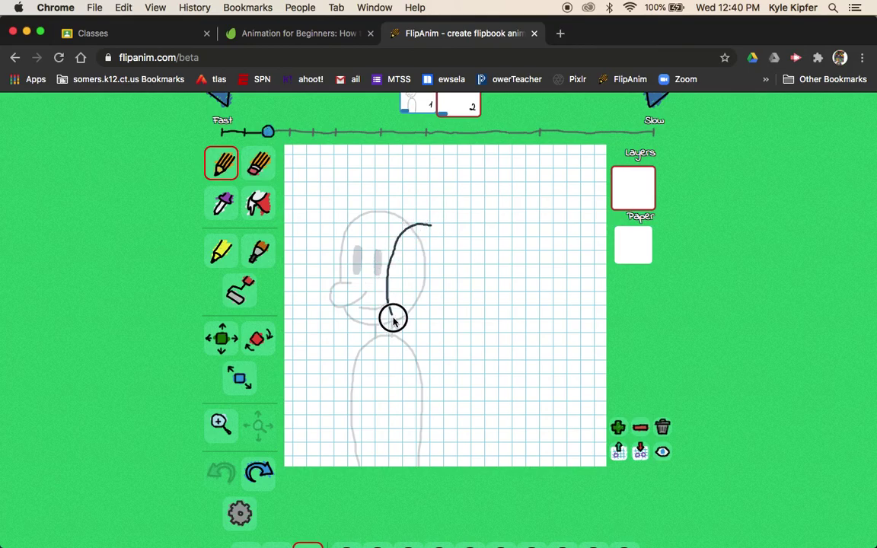
pyautogui.moveTo(394, 321)
pyautogui.mouseDown()
pyautogui.moveTo(415, 335)
pyautogui.moveTo(436, 333)
pyautogui.moveTo(459, 294)
pyautogui.moveTo(458, 250)
pyautogui.moveTo(428, 228)
pyautogui.mouseUp()
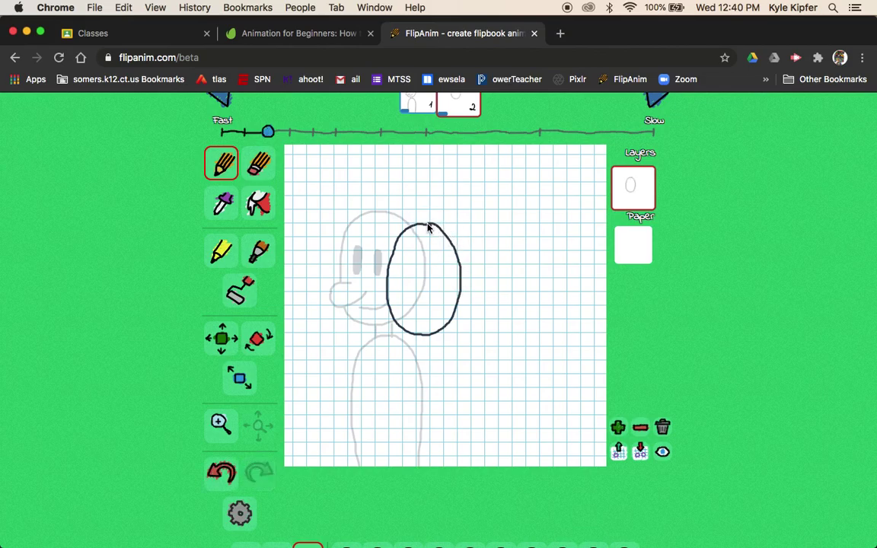
# - Draw two eye outlines inside the new frame 2 head
pyautogui.click(258, 163)
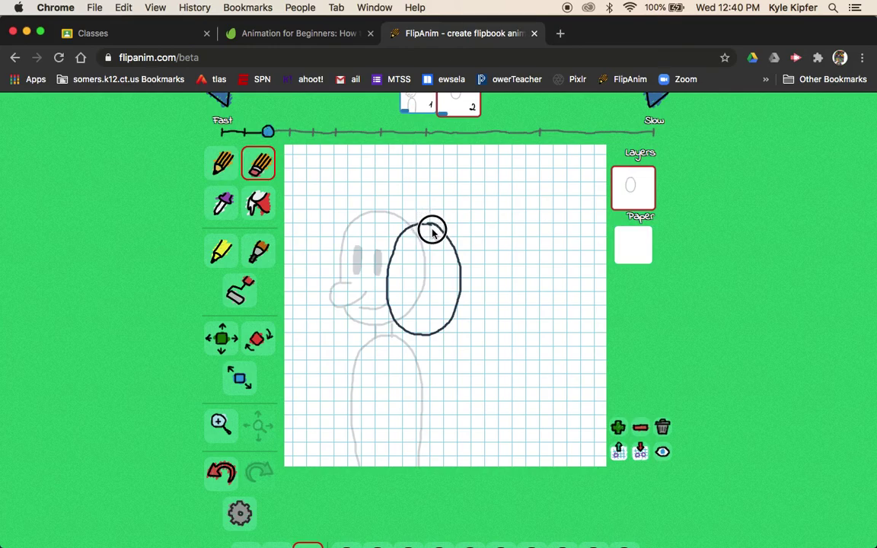
pyautogui.click(221, 163)
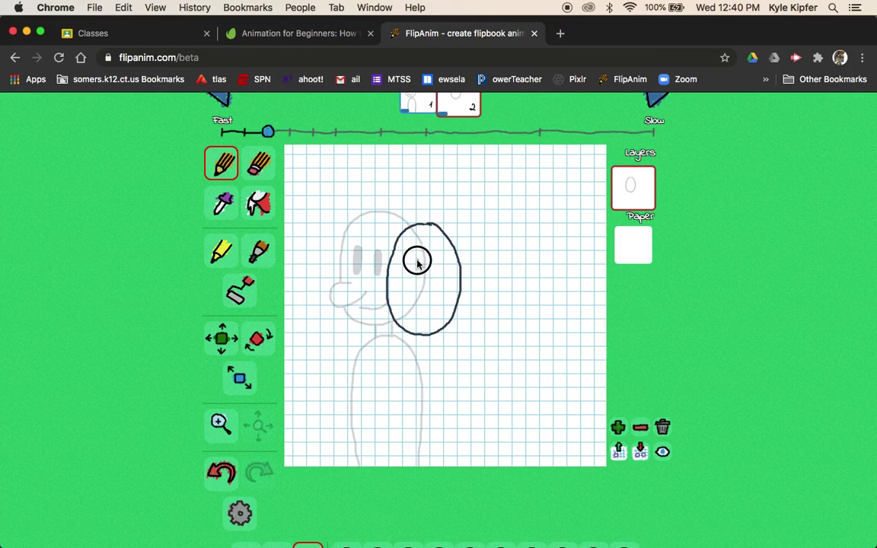
pyautogui.moveTo(420, 273)
pyautogui.mouseDown()
pyautogui.moveTo(412, 268)
pyautogui.moveTo(413, 282)
pyautogui.moveTo(419, 267)
pyautogui.moveTo(441, 273)
pyautogui.moveTo(437, 260)
pyautogui.mouseUp()
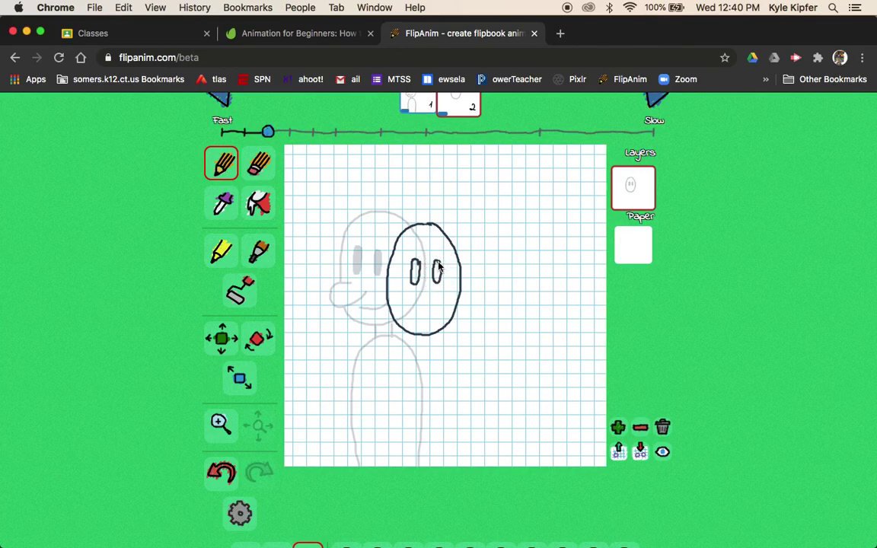
# - Fill frame 2's eyes solid dark and pencil a curled nose and a smile
pyautogui.click(258, 203)
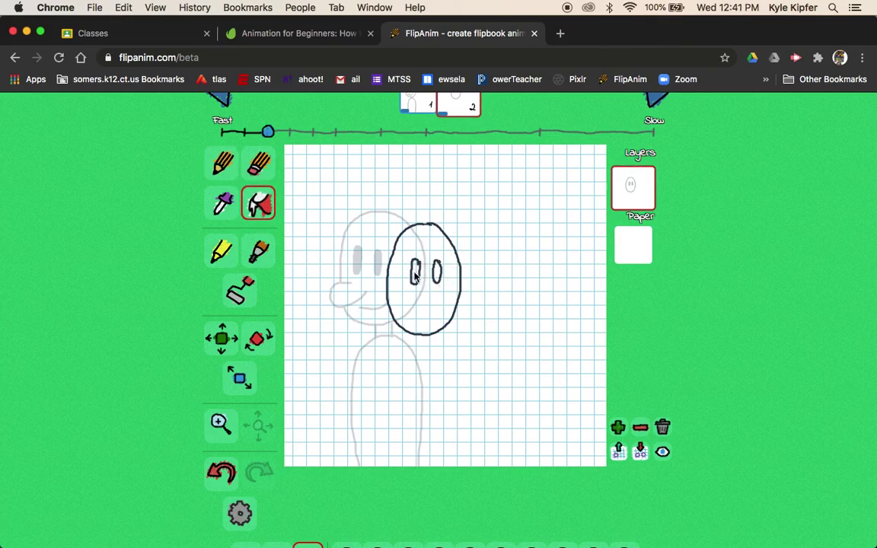
pyautogui.click(437, 272)
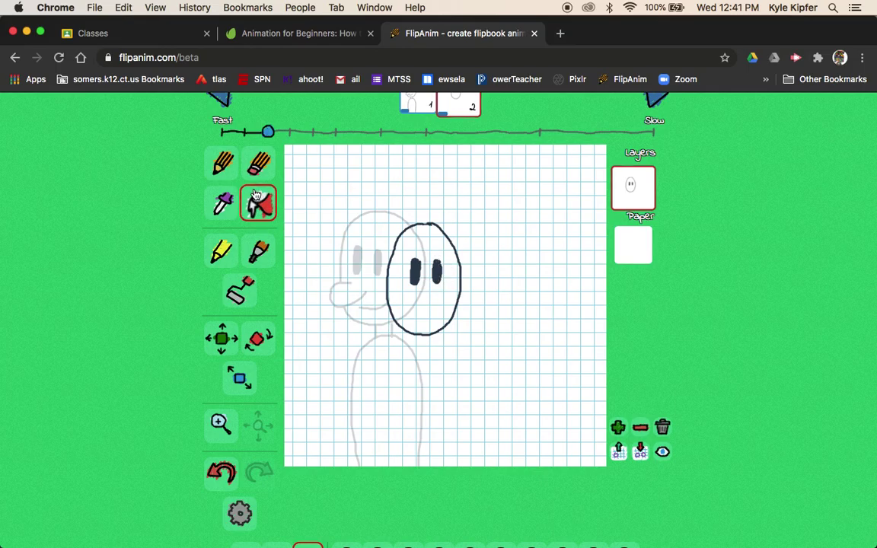
pyautogui.click(221, 163)
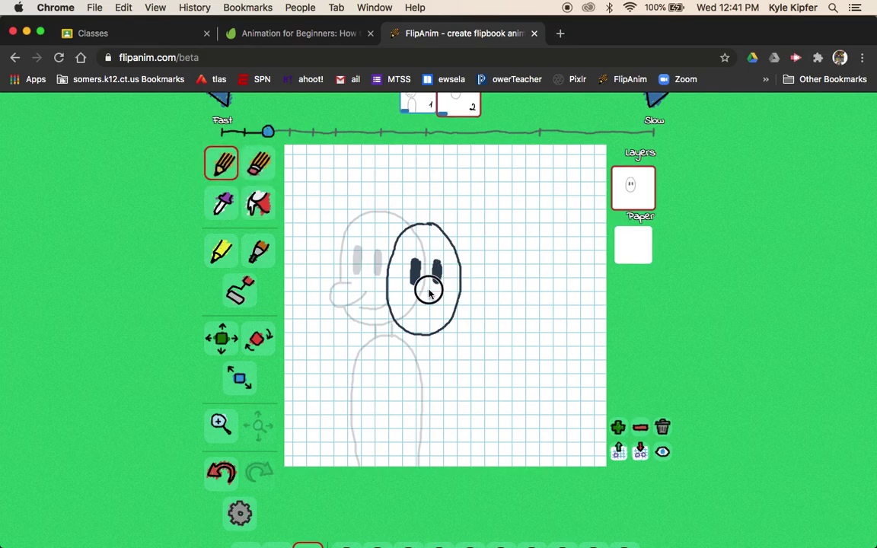
pyautogui.moveTo(429, 293)
pyautogui.mouseDown()
pyautogui.moveTo(448, 294)
pyautogui.moveTo(452, 305)
pyautogui.moveTo(437, 314)
pyautogui.moveTo(421, 301)
pyautogui.mouseUp()
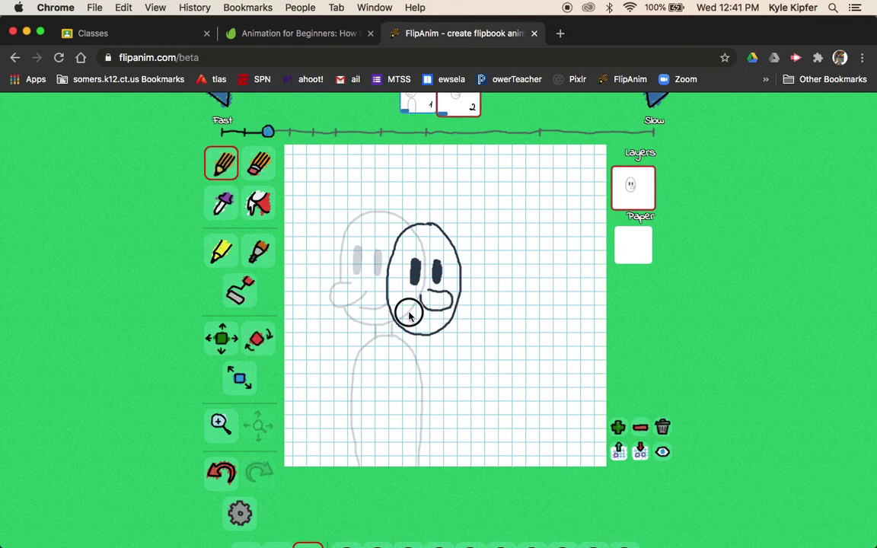
pyautogui.moveTo(407, 307)
pyautogui.mouseDown()
pyautogui.moveTo(436, 318)
pyautogui.moveTo(450, 298)
pyautogui.mouseUp()
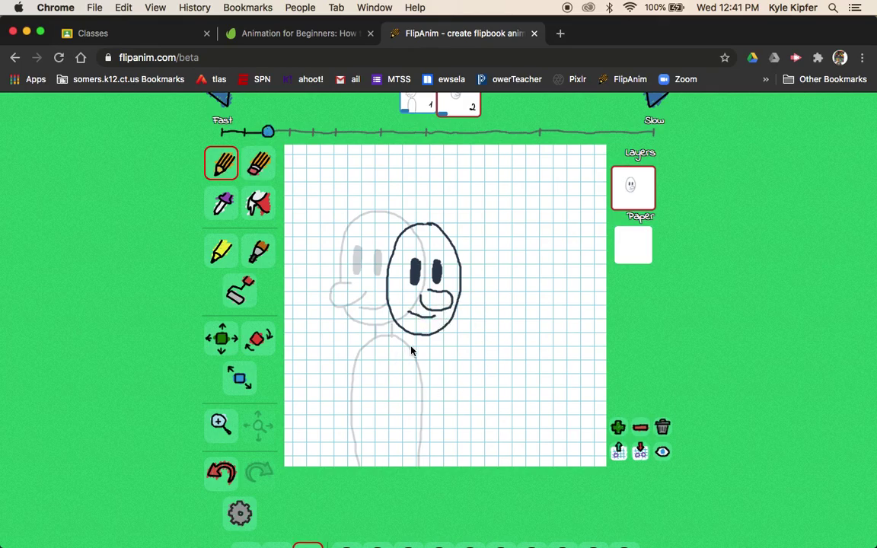
# - Draw the neck and body outline beneath the turned head, then select the eraser
pyautogui.moveTo(417, 336)
pyautogui.mouseDown()
pyautogui.moveTo(417, 346)
pyautogui.moveTo(431, 348)
pyautogui.mouseUp()
pyautogui.moveTo(453, 465)
pyautogui.mouseDown()
pyautogui.moveTo(446, 380)
pyautogui.moveTo(427, 347)
pyautogui.moveTo(414, 345)
pyautogui.moveTo(392, 392)
pyautogui.moveTo(392, 468)
pyautogui.mouseUp()
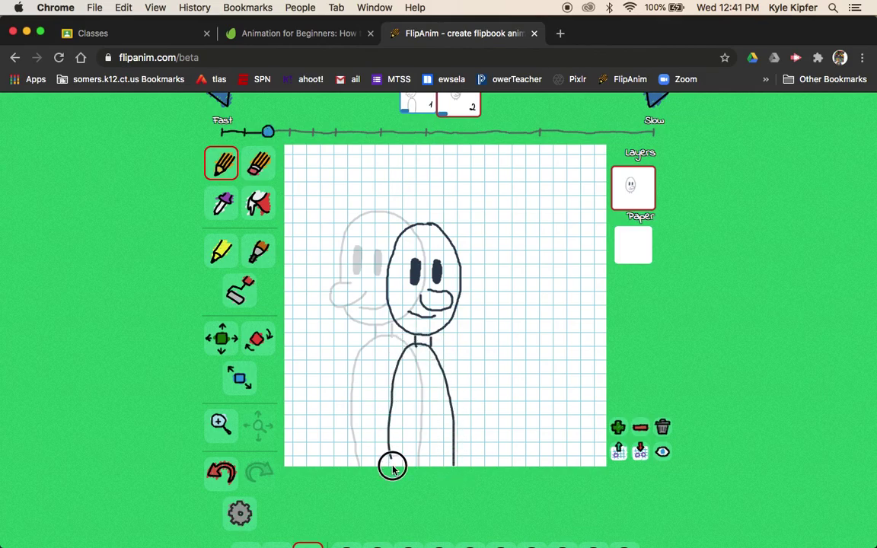
pyautogui.click(257, 166)
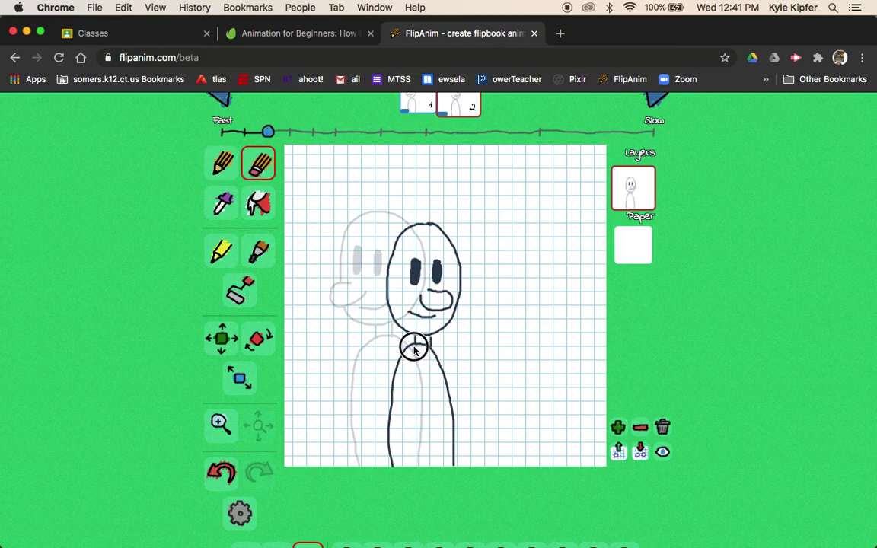
pyautogui.scroll(3, 495, 286)
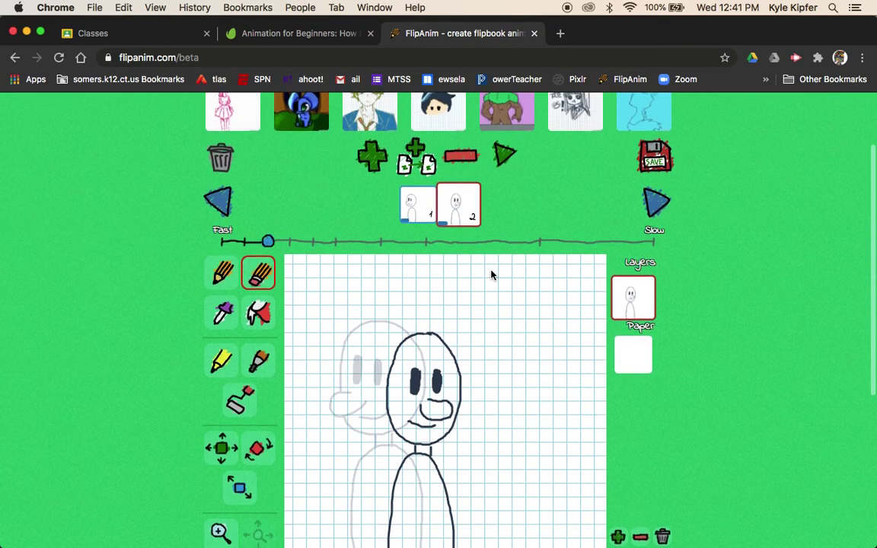
# - Add frame 3 and sketch a head oval further right, undoing the first attempt
pyautogui.click(372, 161)
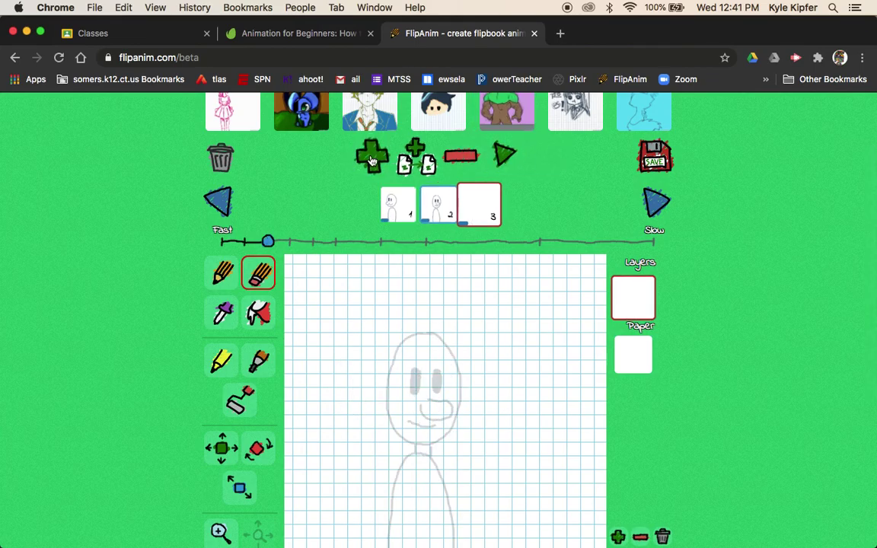
pyautogui.scroll(-2, 282, 335)
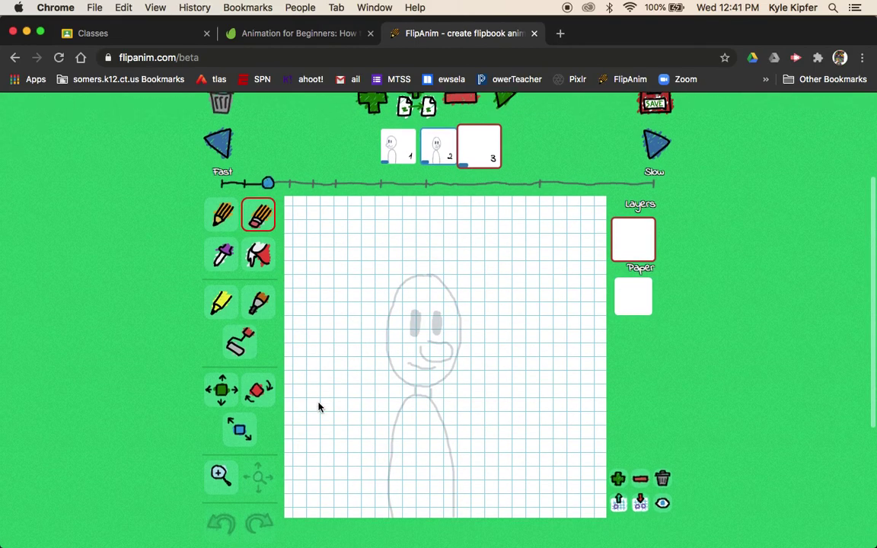
pyautogui.click(221, 208)
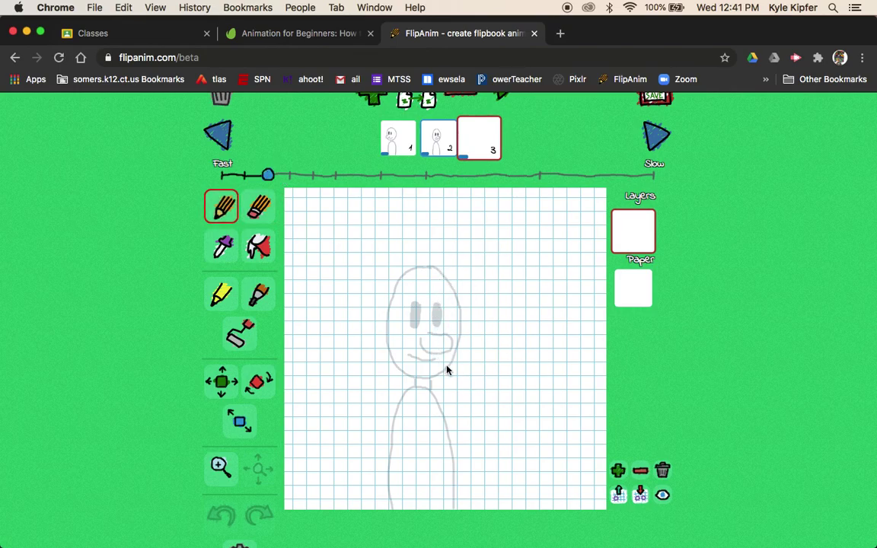
pyautogui.click(436, 137)
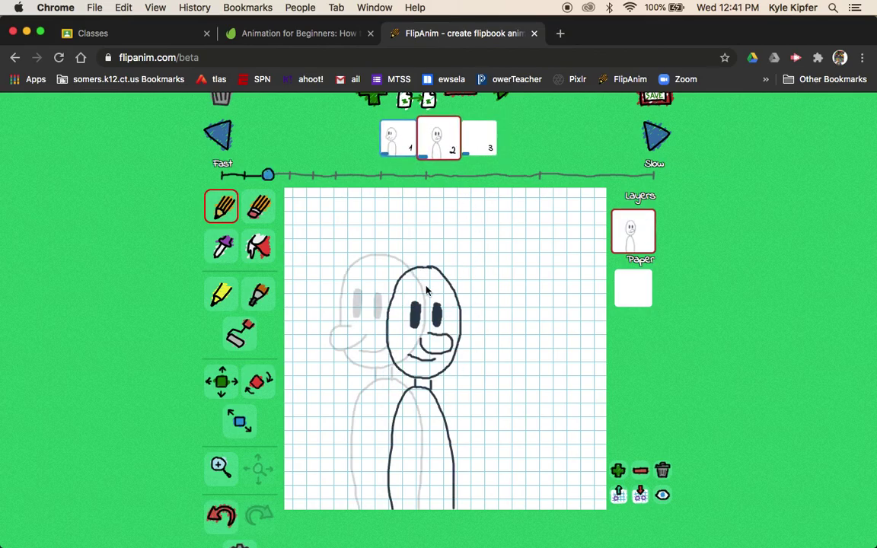
pyautogui.click(481, 149)
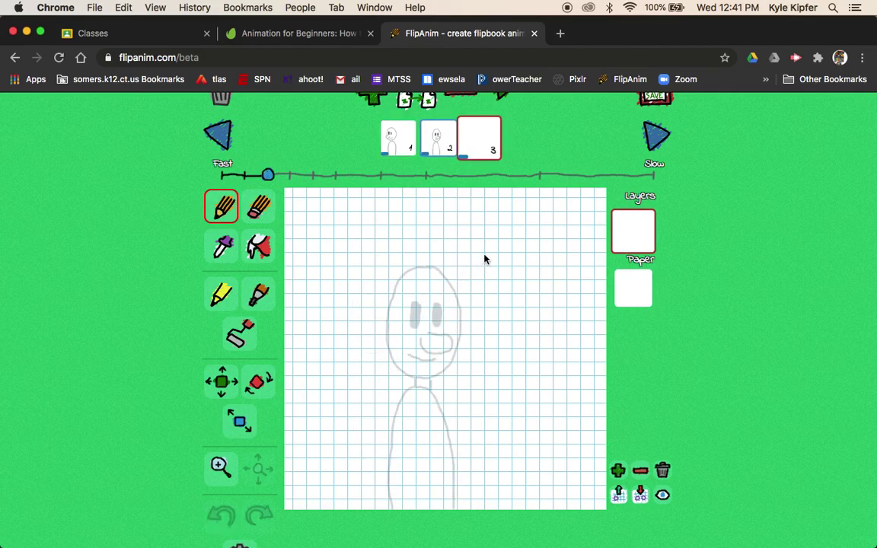
pyautogui.moveTo(484, 255)
pyautogui.mouseDown()
pyautogui.moveTo(438, 275)
pyautogui.moveTo(427, 317)
pyautogui.moveTo(444, 372)
pyautogui.moveTo(455, 378)
pyautogui.moveTo(491, 367)
pyautogui.moveTo(503, 324)
pyautogui.moveTo(487, 262)
pyautogui.moveTo(450, 263)
pyautogui.moveTo(439, 316)
pyautogui.moveTo(456, 363)
pyautogui.moveTo(478, 369)
pyautogui.moveTo(499, 354)
pyautogui.moveTo(509, 325)
pyautogui.moveTo(508, 291)
pyautogui.moveTo(467, 255)
pyautogui.mouseUp()
pyautogui.click(220, 515)
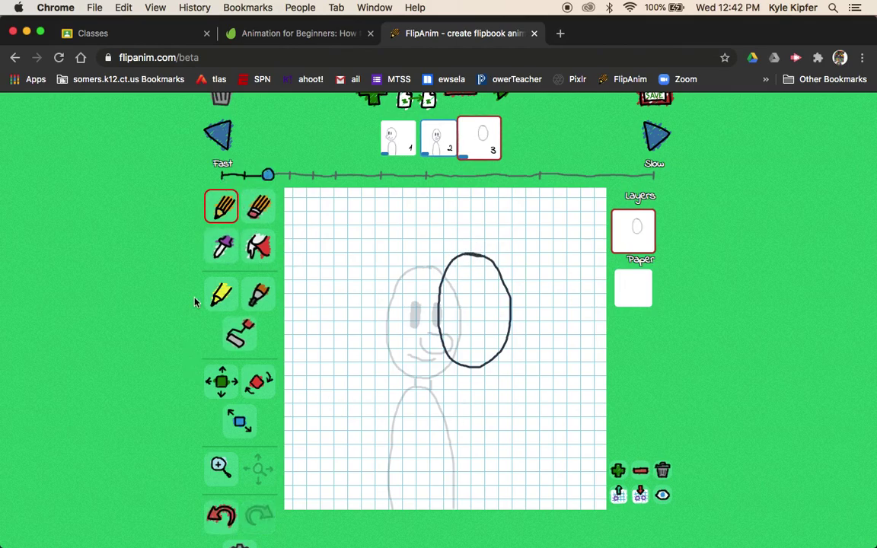
# - Erase the oval's upper-right edge with a larger eraser and redraw it thin to close the head
pyautogui.click(267, 203)
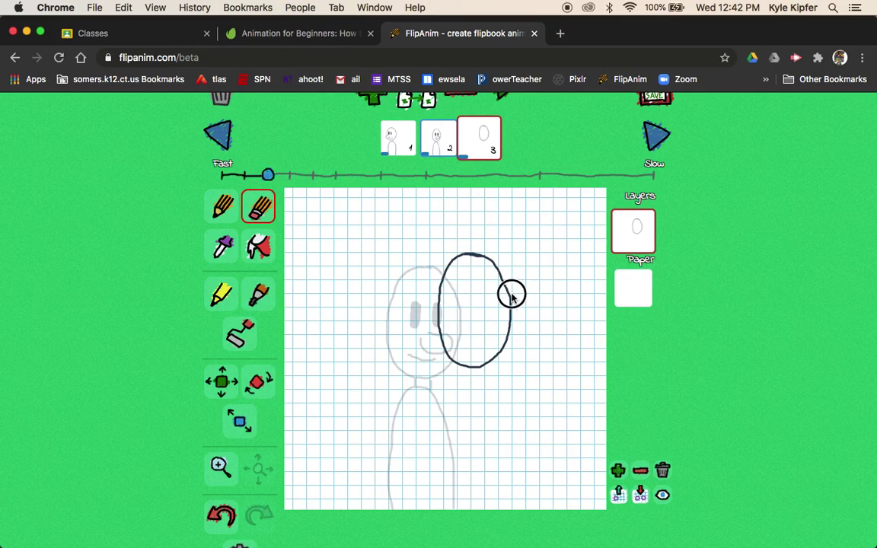
pyautogui.moveTo(512, 293); pyautogui.dragTo(497, 264)
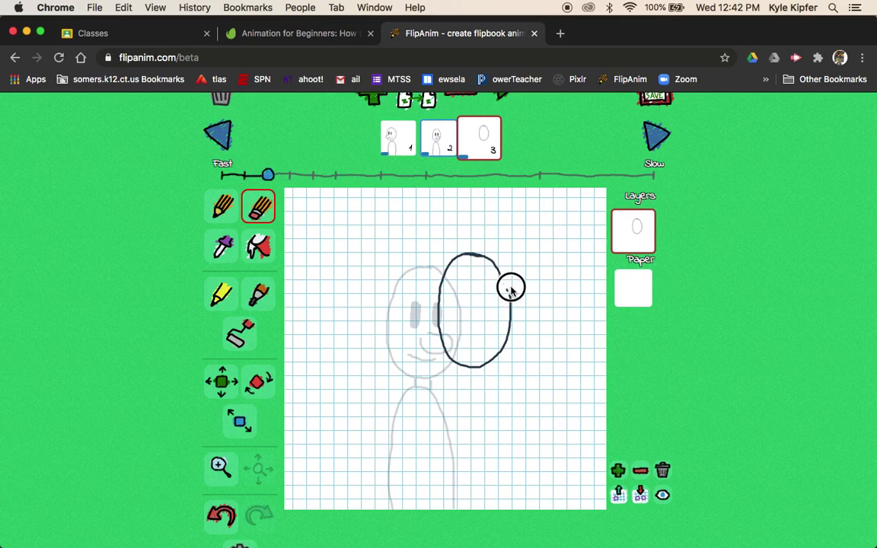
pyautogui.scroll(-3, 506, 297)
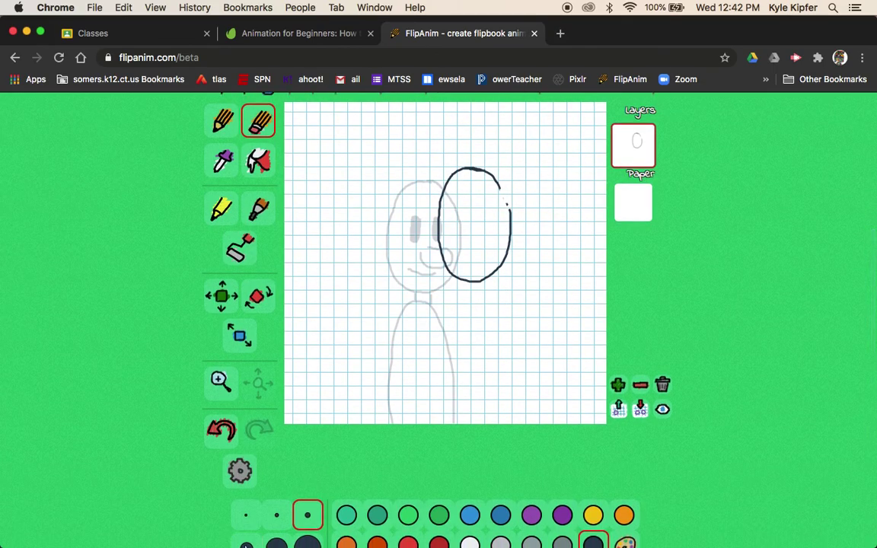
pyautogui.press(']')
pyautogui.moveTo(518, 200)
pyautogui.mouseDown()
pyautogui.moveTo(497, 215)
pyautogui.moveTo(514, 201)
pyautogui.moveTo(477, 165)
pyautogui.mouseUp()
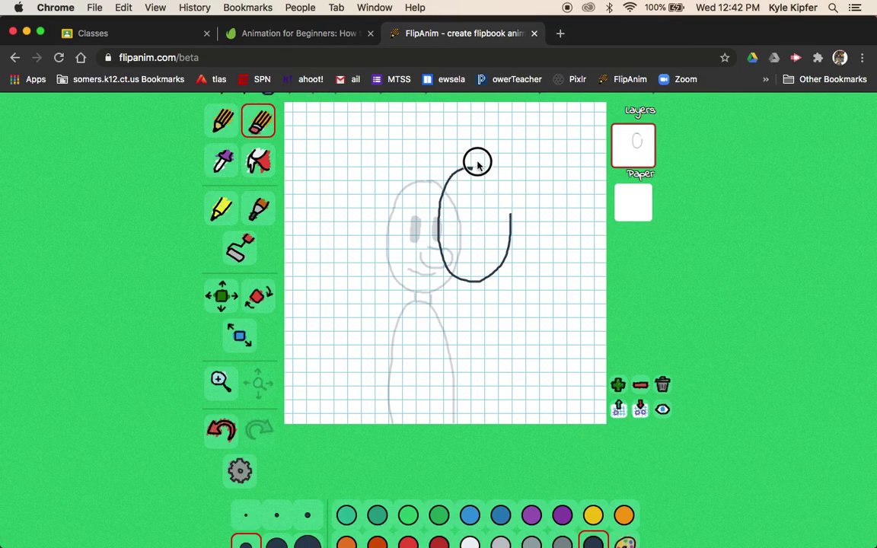
pyautogui.click(222, 122)
pyautogui.click(307, 524)
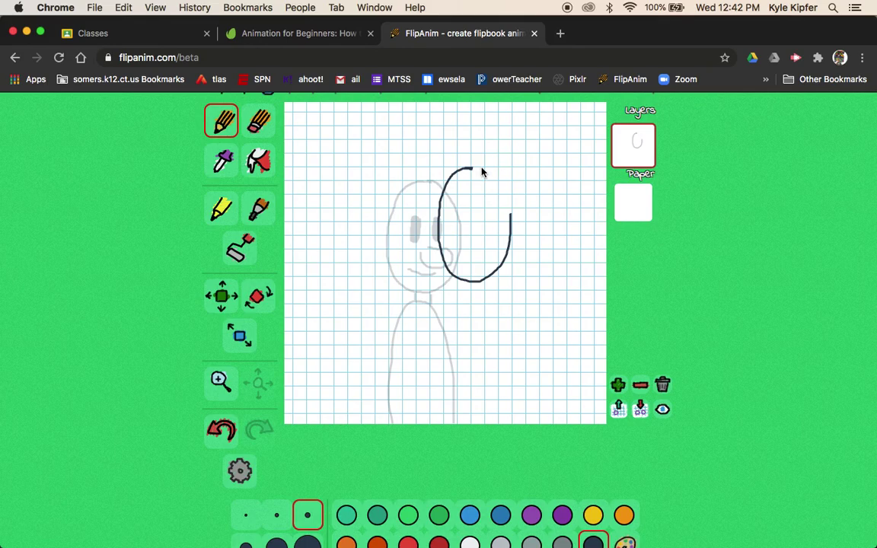
pyautogui.moveTo(472, 173)
pyautogui.mouseDown()
pyautogui.moveTo(502, 186)
pyautogui.moveTo(510, 221)
pyautogui.mouseUp()
pyautogui.scroll(3, 286, 279)
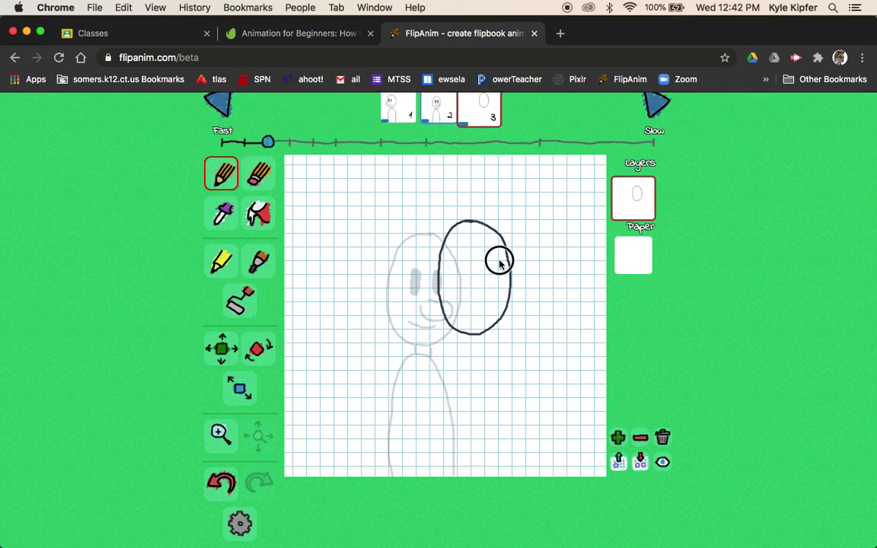
# - Draw an eye and a short mouth dash on frame 3's face, then pick the eraser
pyautogui.moveTo(497, 256)
pyautogui.mouseDown()
pyautogui.moveTo(493, 250)
pyautogui.moveTo(494, 280)
pyautogui.moveTo(499, 259)
pyautogui.moveTo(470, 262)
pyautogui.moveTo(473, 279)
pyautogui.moveTo(475, 260)
pyautogui.moveTo(491, 284)
pyautogui.moveTo(519, 295)
pyautogui.moveTo(516, 308)
pyautogui.moveTo(496, 306)
pyautogui.mouseUp()
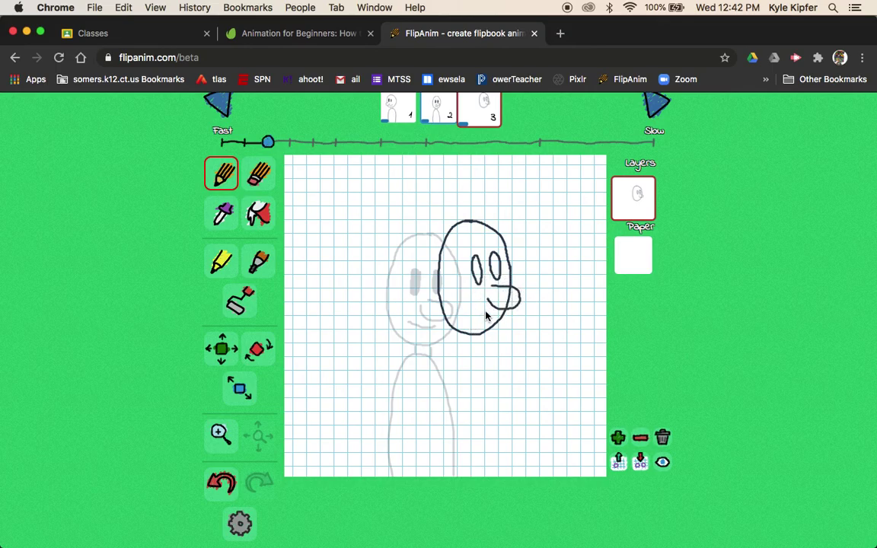
pyautogui.moveTo(486, 315)
pyautogui.mouseDown()
pyautogui.moveTo(467, 310)
pyautogui.moveTo(491, 318)
pyautogui.mouseUp()
pyautogui.click(258, 214)
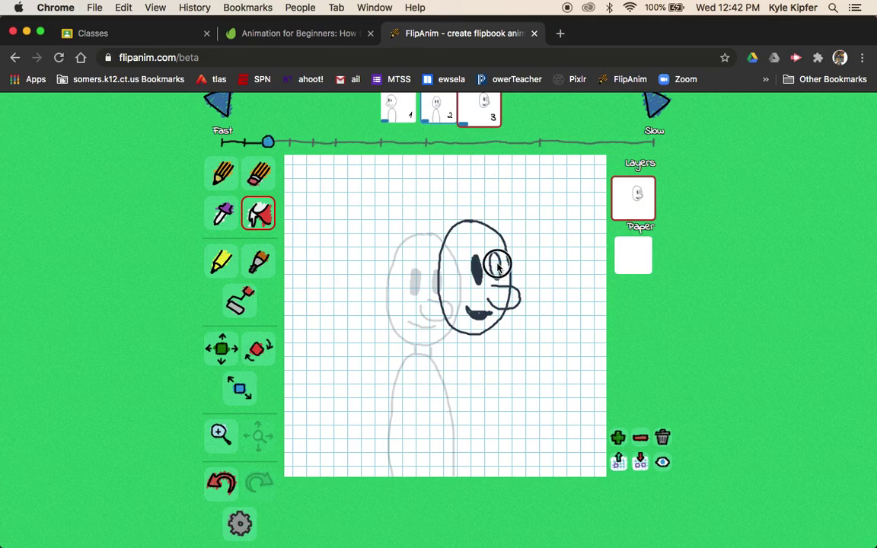
# - Reshape the nose into a rounded bump in the dark colour, checking it against frame 1
pyautogui.click(258, 173)
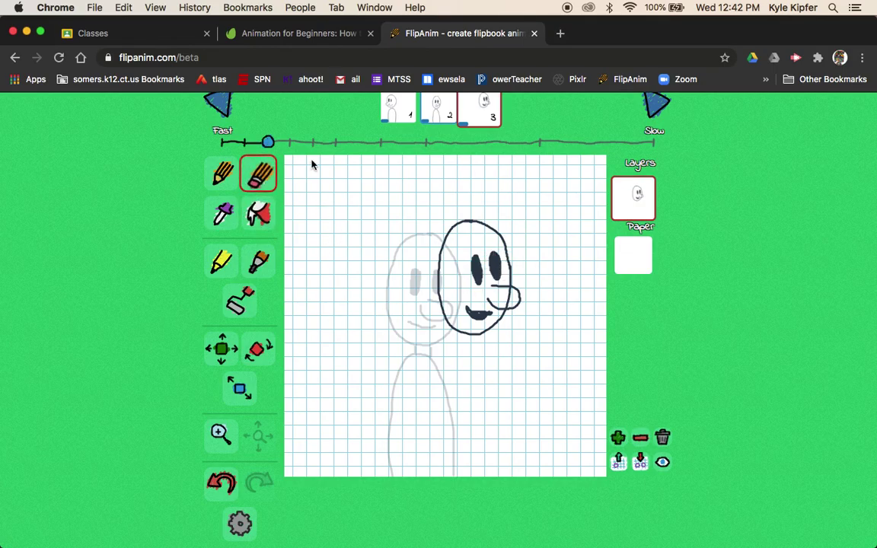
pyautogui.scroll(-2, 493, 332)
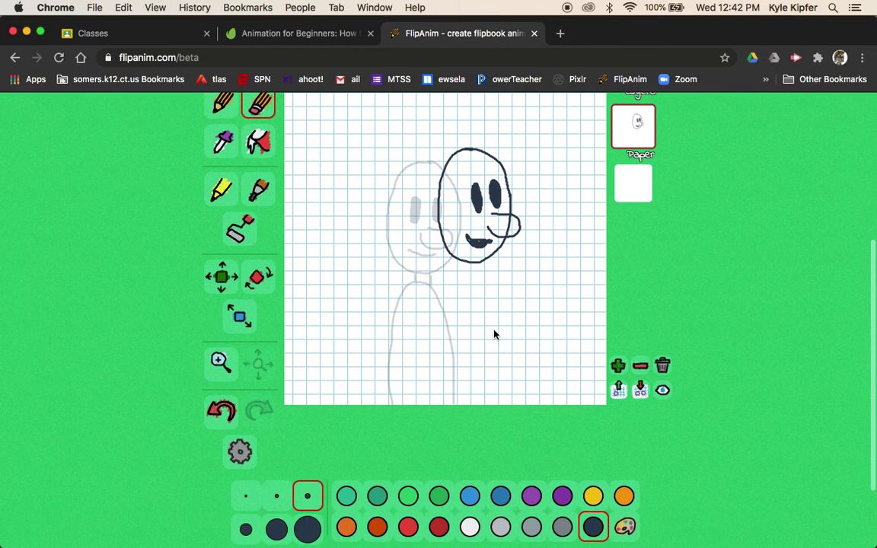
pyautogui.click(246, 530)
pyautogui.scroll(1, 545, 141)
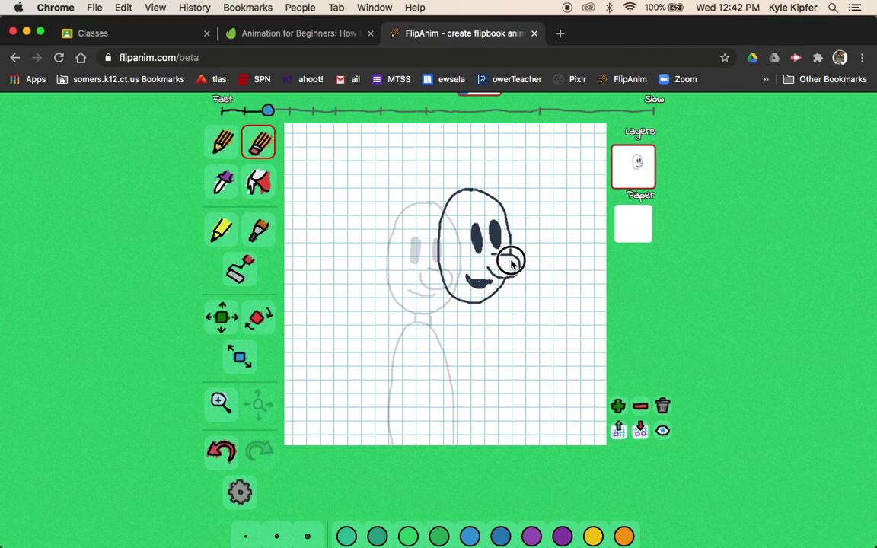
pyautogui.moveTo(511, 261); pyautogui.dragTo(508, 277)
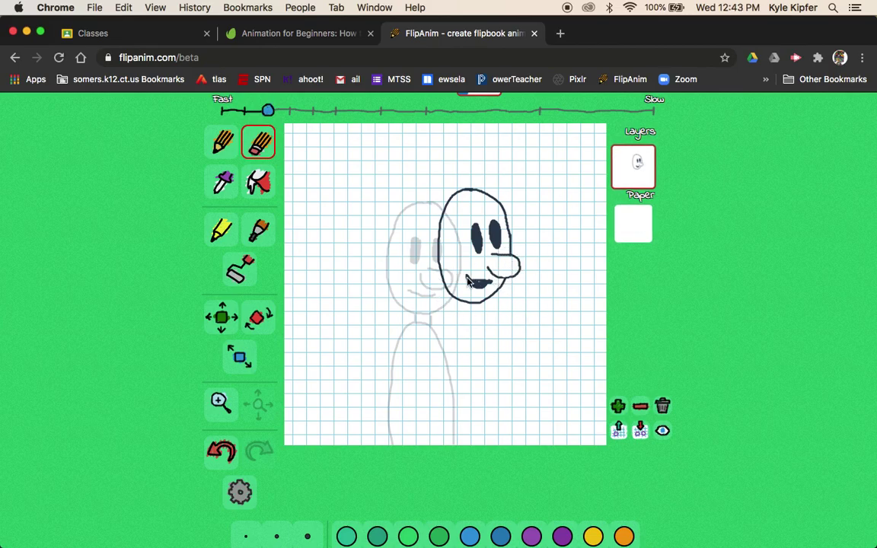
pyautogui.scroll(5, 468, 282)
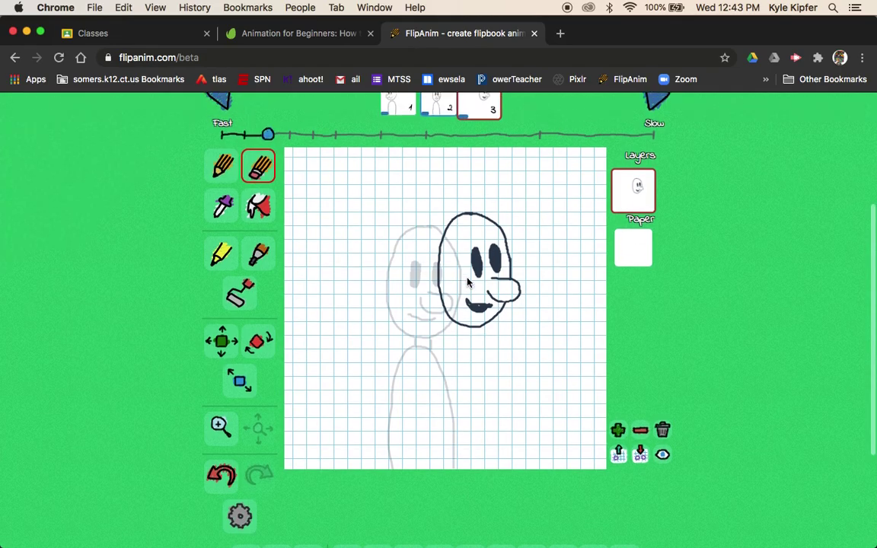
pyautogui.scroll(1, 451, 131)
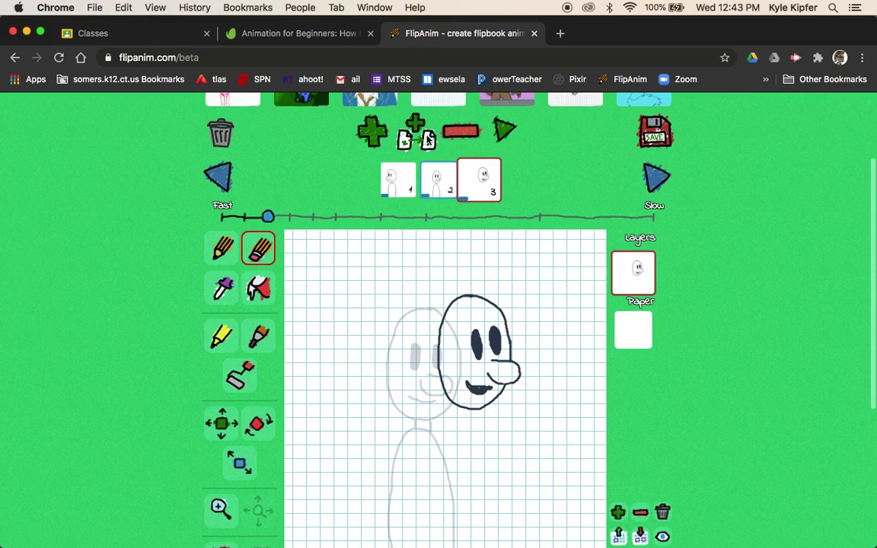
pyautogui.click(395, 179)
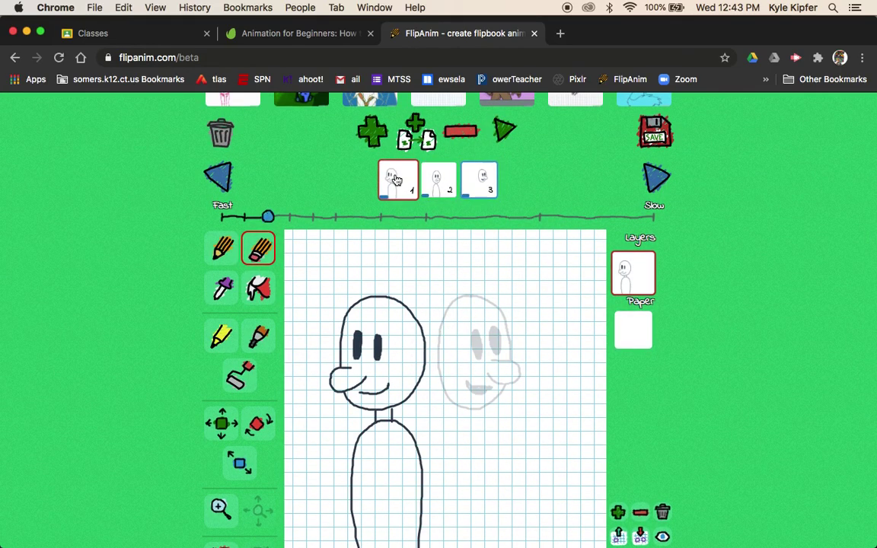
pyautogui.click(479, 190)
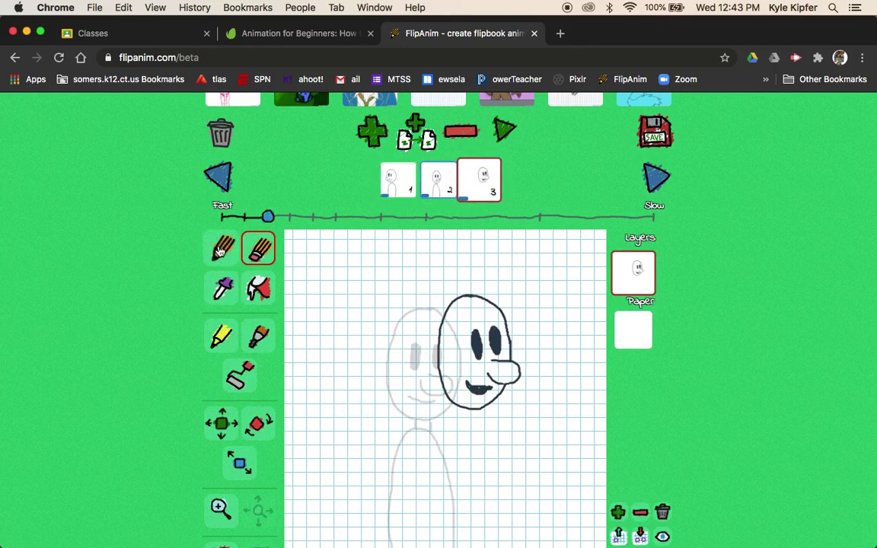
pyautogui.click(220, 250)
# - Undo a stray neck line, then draw frame 3's neck and tall rounded body with a thicker brush
pyautogui.scroll(-2, 471, 438)
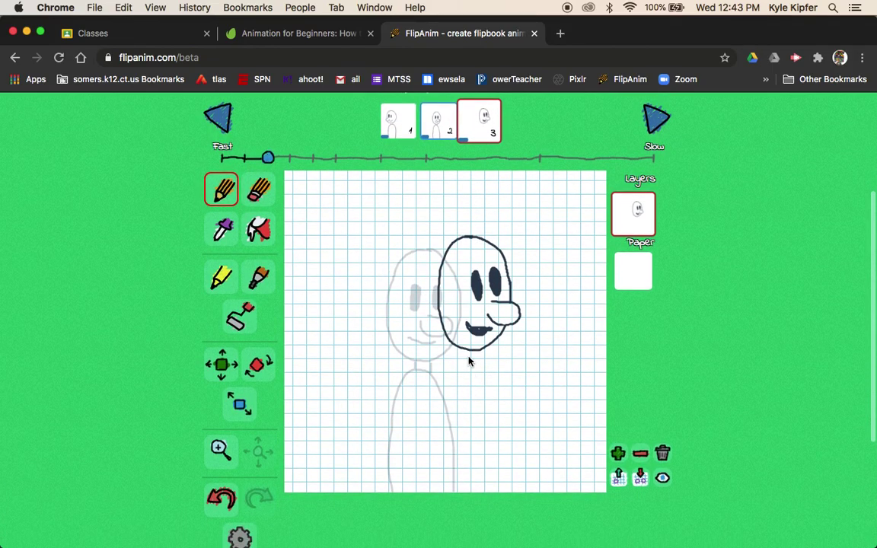
pyautogui.moveTo(465, 355); pyautogui.dragTo(465, 366)
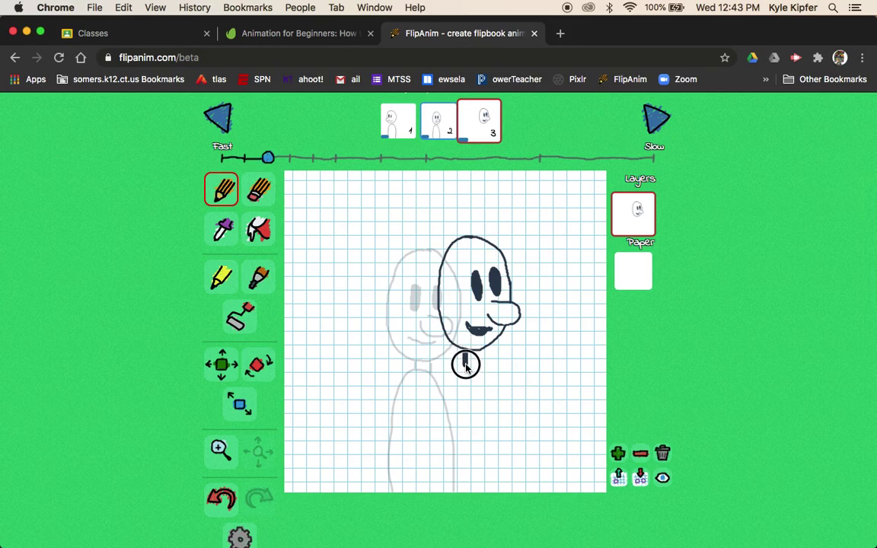
pyautogui.click(221, 498)
pyautogui.scroll(-4, 358, 376)
pyautogui.click(308, 447)
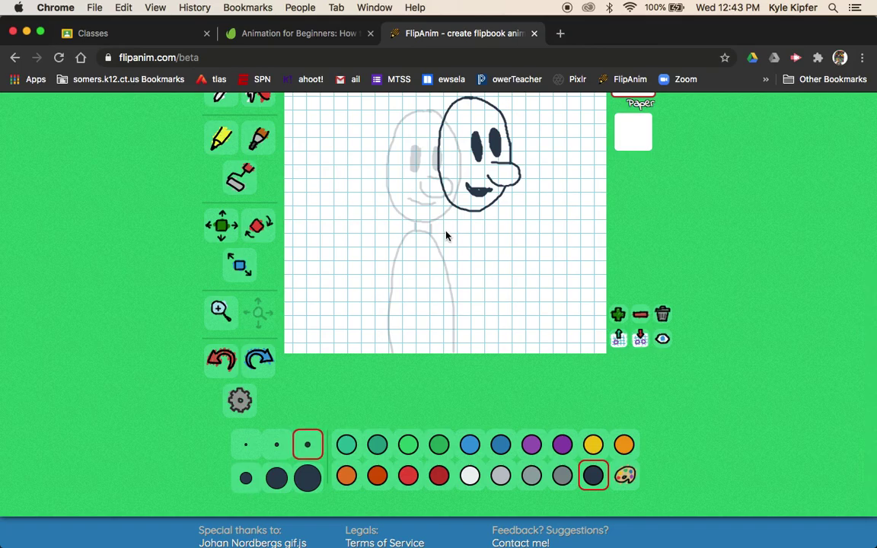
pyautogui.scroll(2, 411, 221)
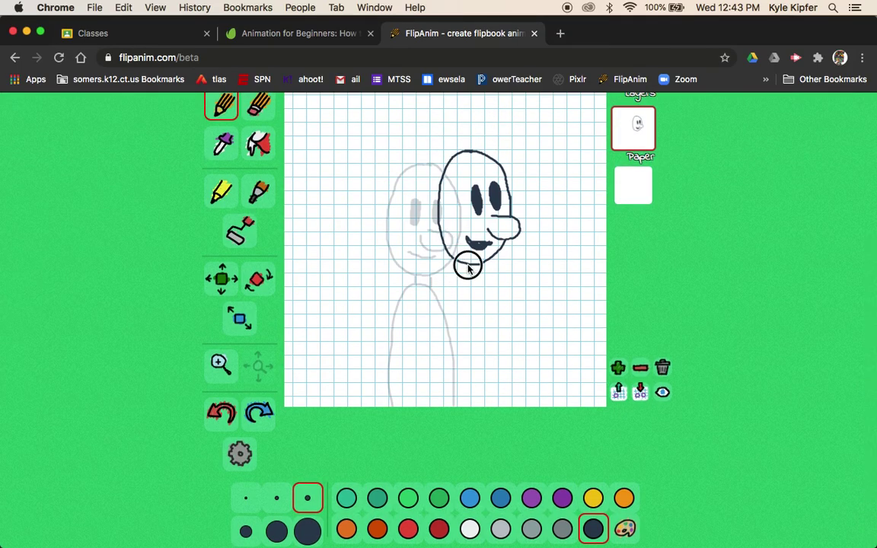
pyautogui.moveTo(468, 265)
pyautogui.mouseDown()
pyautogui.moveTo(467, 278)
pyautogui.moveTo(482, 280)
pyautogui.mouseUp()
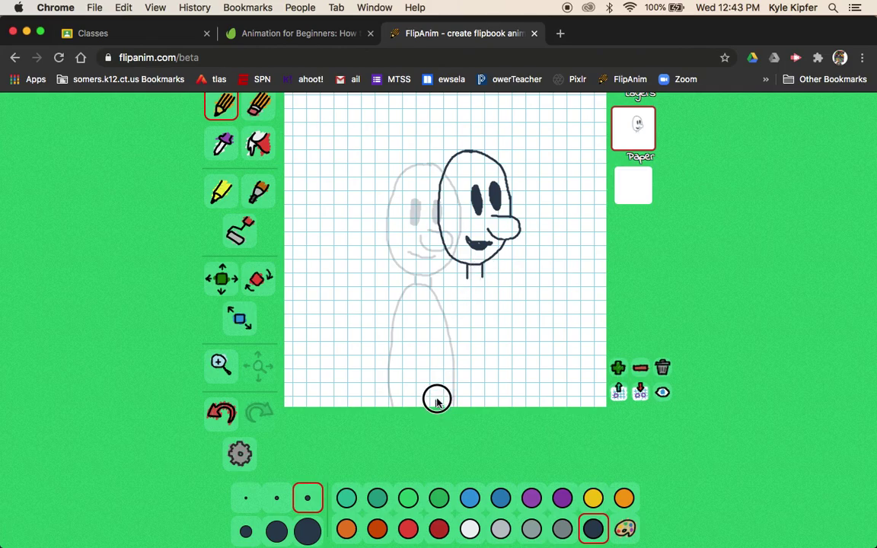
pyautogui.moveTo(435, 397)
pyautogui.mouseDown()
pyautogui.moveTo(442, 321)
pyautogui.moveTo(466, 285)
pyautogui.moveTo(484, 282)
pyautogui.moveTo(498, 291)
pyautogui.moveTo(505, 327)
pyautogui.moveTo(499, 410)
pyautogui.mouseUp()
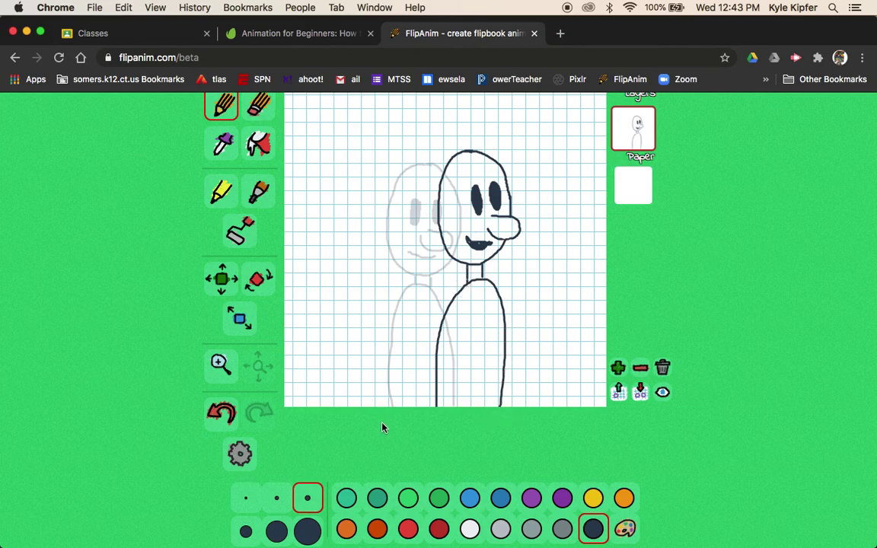
pyautogui.scroll(5, 381, 279)
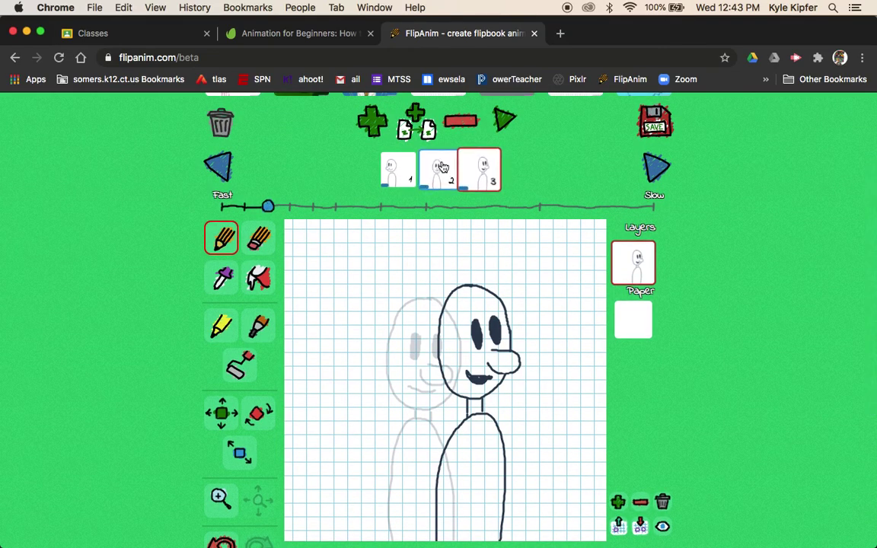
pyautogui.click(421, 176)
pyautogui.click(397, 173)
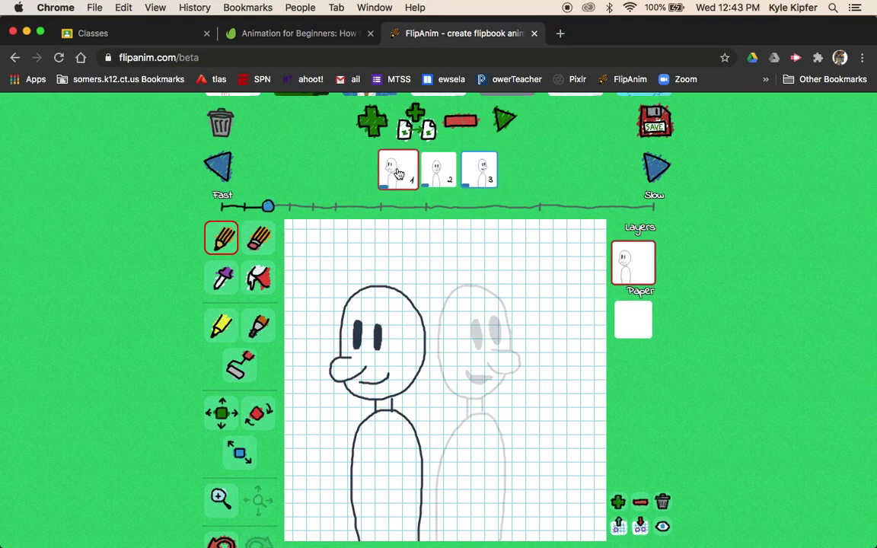
pyautogui.click(438, 173)
pyautogui.click(480, 169)
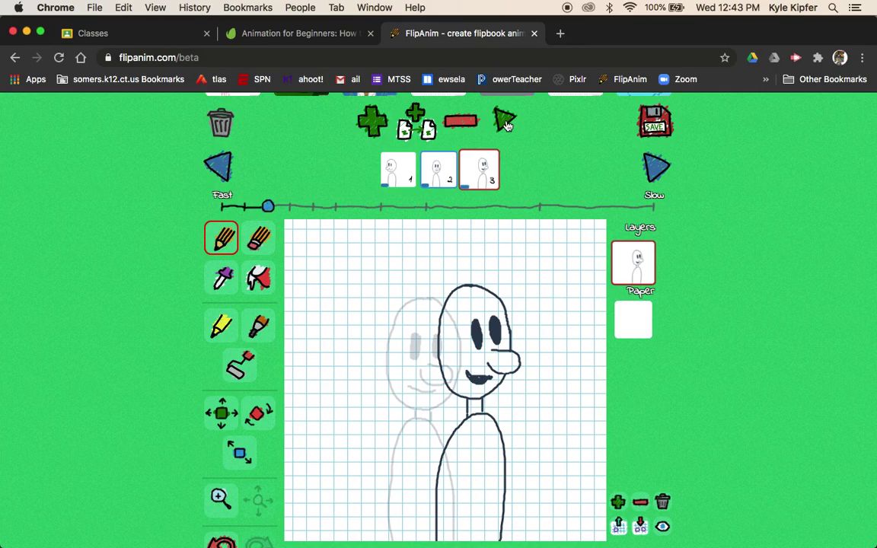
pyautogui.click(505, 120)
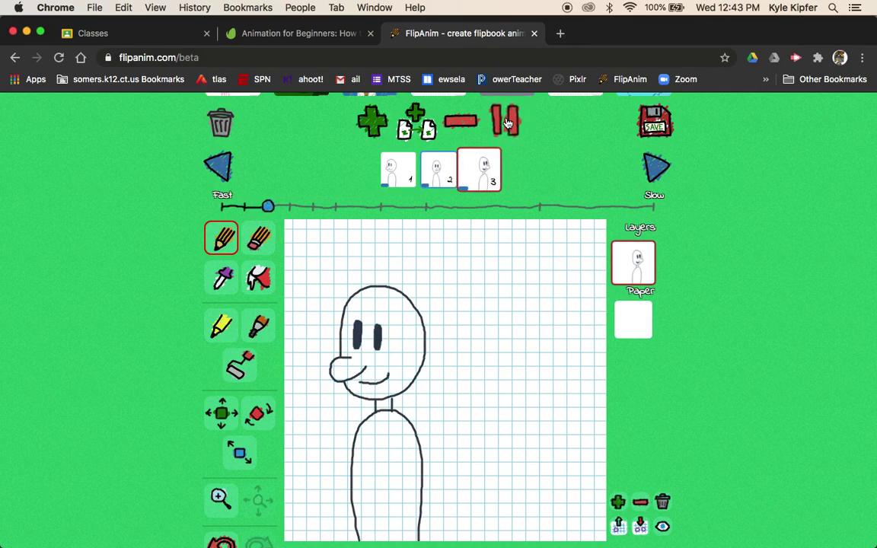
pyautogui.scroll(-2, 708, 278)
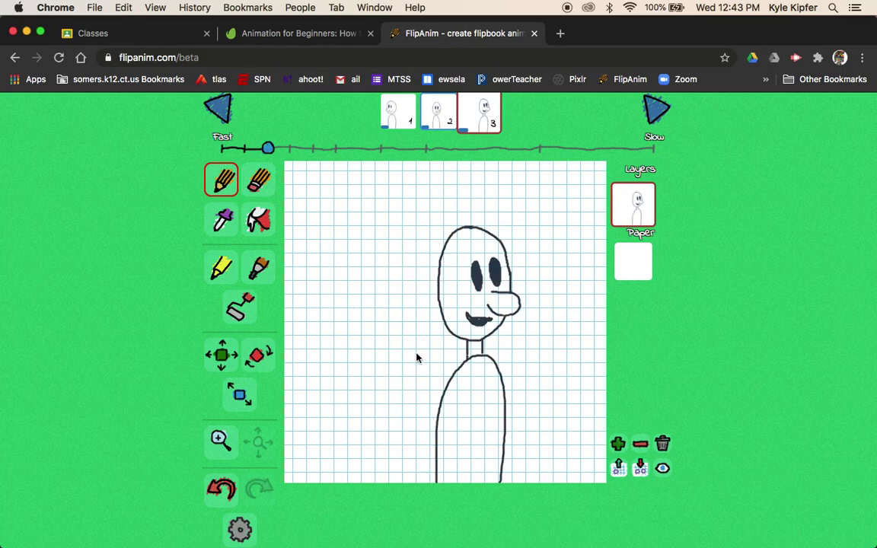
pyautogui.scroll(2, 443, 344)
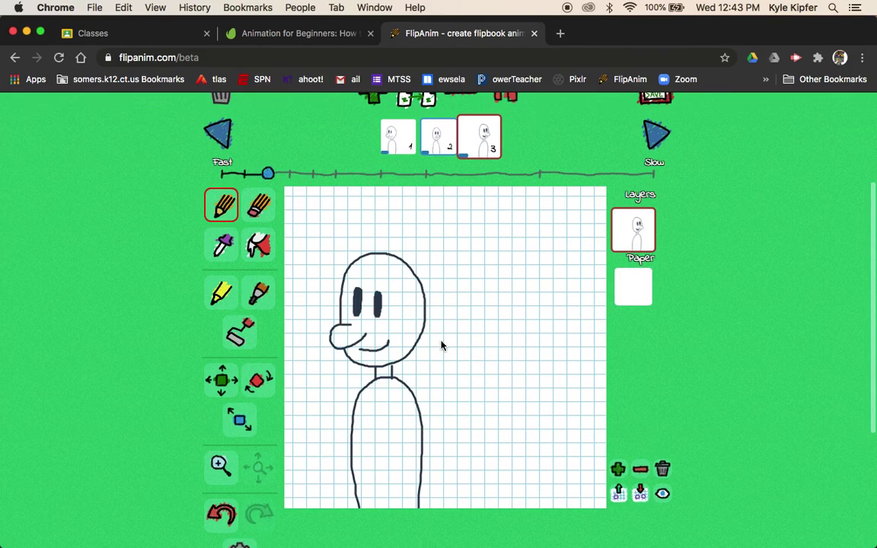
pyautogui.click(504, 123)
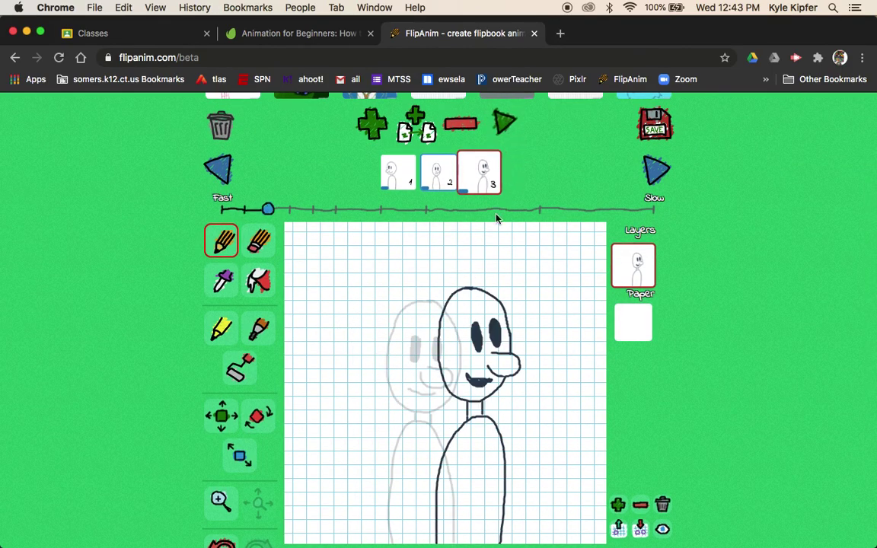
# - Select frame 1 and insert a blank frame after it as the new frame 2
pyautogui.click(394, 186)
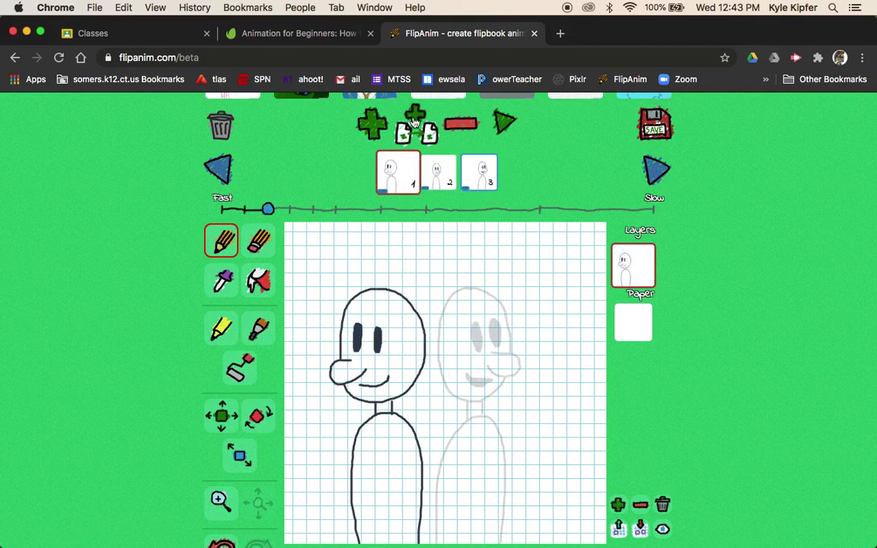
pyautogui.click(366, 122)
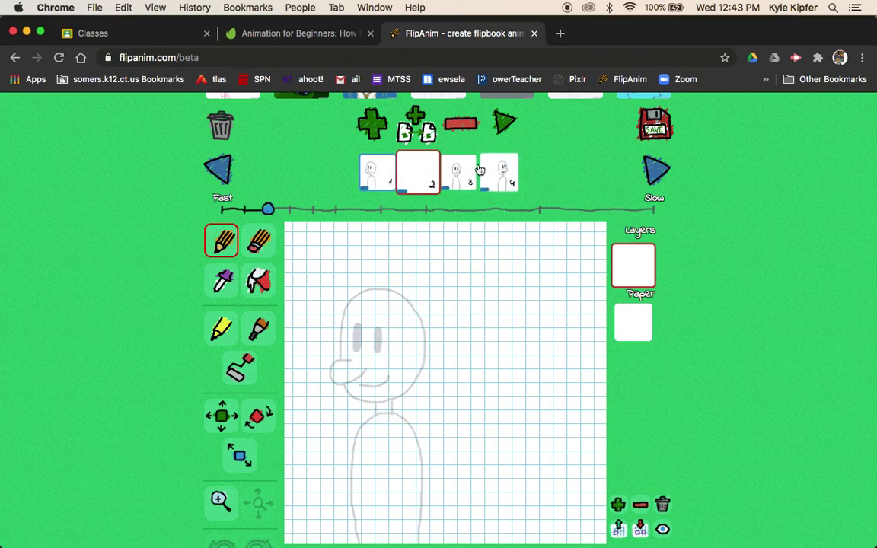
pyautogui.scroll(-2, 378, 324)
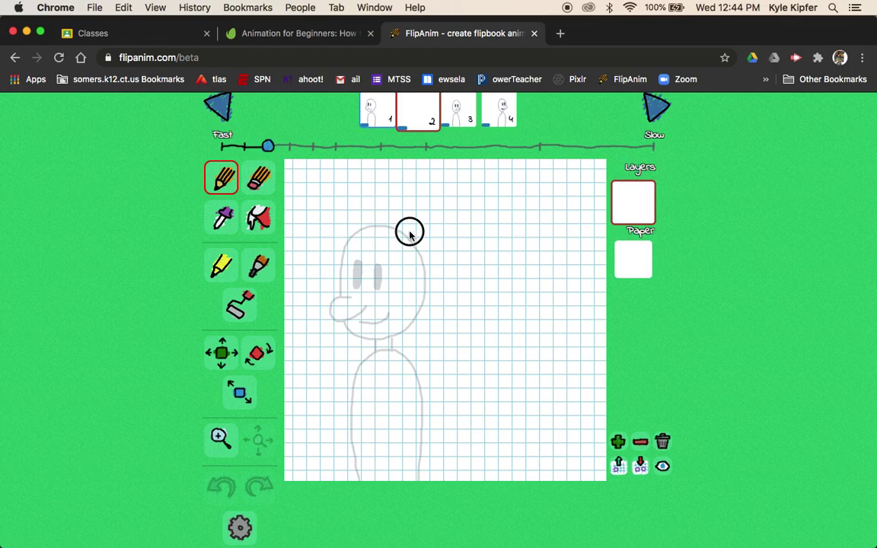
# - Draw frame 2's egg-shaped head oval with the pencil, undoing and redrawing until it fits
pyautogui.moveTo(410, 232)
pyautogui.mouseDown()
pyautogui.moveTo(381, 244)
pyautogui.moveTo(370, 274)
pyautogui.moveTo(378, 344)
pyautogui.moveTo(407, 350)
pyautogui.moveTo(435, 326)
pyautogui.moveTo(440, 272)
pyautogui.moveTo(405, 232)
pyautogui.moveTo(387, 233)
pyautogui.moveTo(370, 267)
pyautogui.moveTo(374, 323)
pyautogui.moveTo(404, 343)
pyautogui.moveTo(435, 304)
pyautogui.moveTo(409, 231)
pyautogui.mouseUp()
pyautogui.click(220, 487)
pyautogui.click(221, 487)
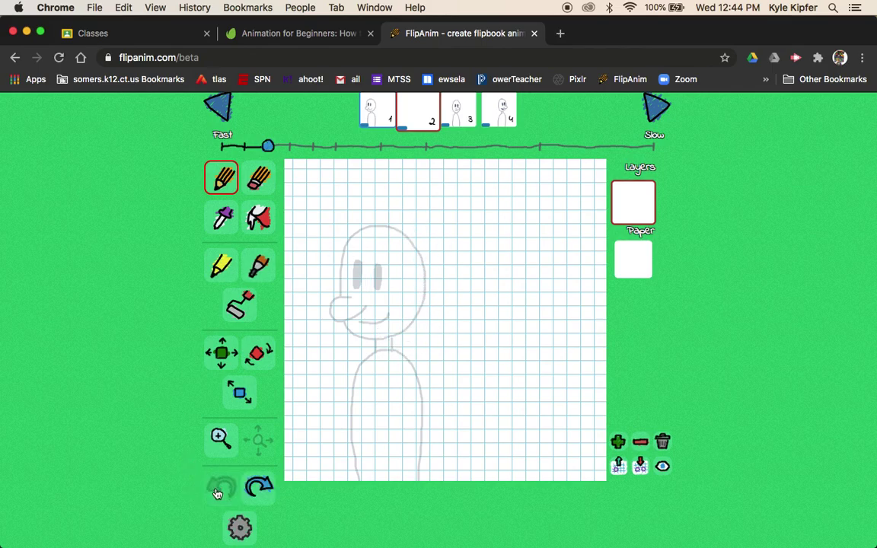
pyautogui.moveTo(412, 228)
pyautogui.mouseDown()
pyautogui.moveTo(386, 234)
pyautogui.moveTo(373, 292)
pyautogui.moveTo(376, 324)
pyautogui.moveTo(390, 344)
pyautogui.moveTo(414, 345)
pyautogui.moveTo(437, 325)
pyautogui.moveTo(445, 288)
pyautogui.moveTo(436, 250)
pyautogui.moveTo(411, 227)
pyautogui.moveTo(415, 234)
pyautogui.moveTo(390, 241)
pyautogui.moveTo(376, 299)
pyautogui.moveTo(393, 345)
pyautogui.moveTo(420, 348)
pyautogui.moveTo(447, 310)
pyautogui.moveTo(415, 233)
pyautogui.mouseUp()
pyautogui.click(221, 487)
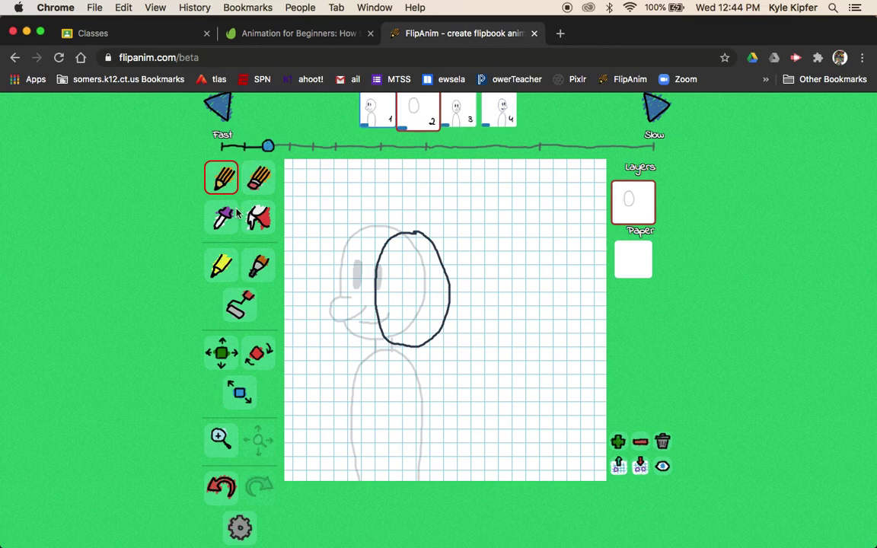
pyautogui.click(219, 488)
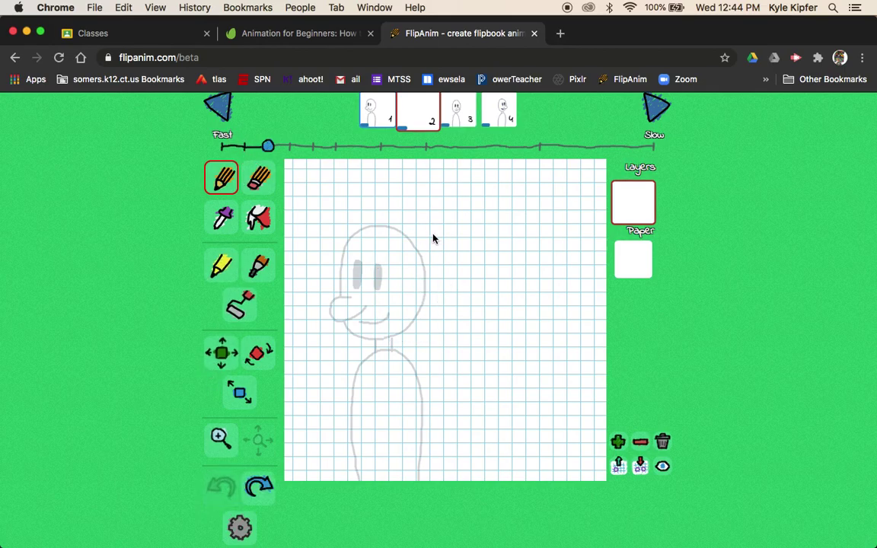
pyautogui.moveTo(419, 238)
pyautogui.mouseDown()
pyautogui.moveTo(382, 258)
pyautogui.moveTo(376, 296)
pyautogui.moveTo(384, 342)
pyautogui.moveTo(409, 352)
pyautogui.moveTo(436, 331)
pyautogui.moveTo(444, 299)
pyautogui.moveTo(423, 245)
pyautogui.moveTo(390, 244)
pyautogui.moveTo(368, 302)
pyautogui.moveTo(376, 332)
pyautogui.moveTo(392, 342)
pyautogui.moveTo(429, 329)
pyautogui.moveTo(440, 273)
pyautogui.moveTo(412, 241)
pyautogui.mouseUp()
pyautogui.click(221, 487)
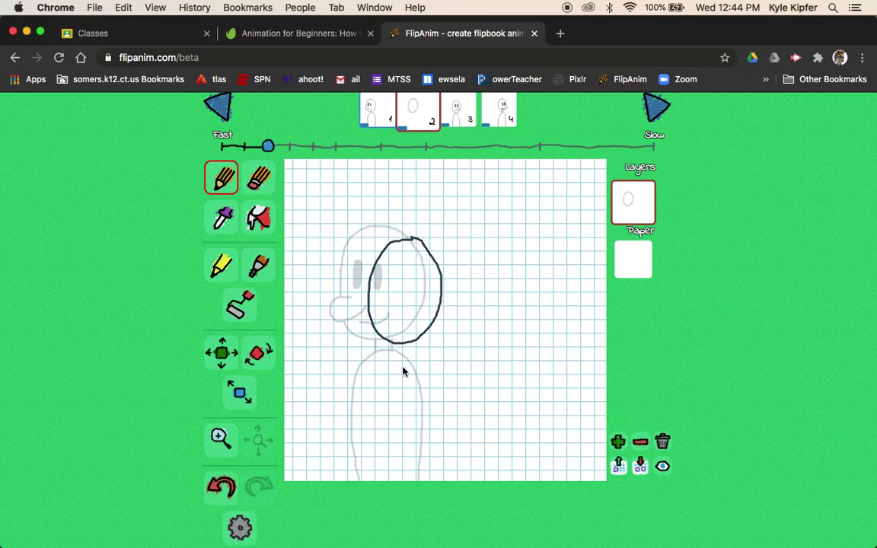
pyautogui.press('super+z')
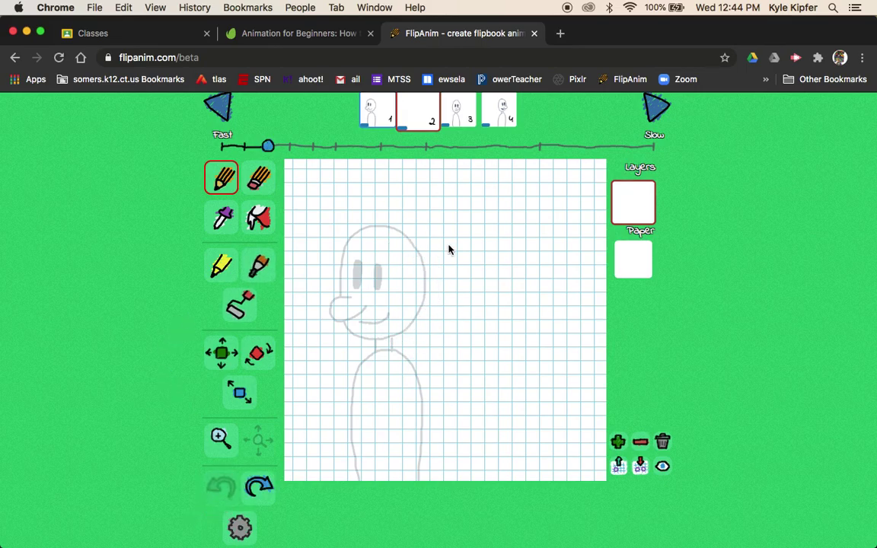
pyautogui.moveTo(420, 241)
pyautogui.mouseDown()
pyautogui.moveTo(389, 257)
pyautogui.moveTo(378, 307)
pyautogui.moveTo(393, 344)
pyautogui.moveTo(414, 353)
pyautogui.moveTo(436, 336)
pyautogui.moveTo(449, 301)
pyautogui.moveTo(448, 271)
pyautogui.moveTo(411, 241)
pyautogui.mouseUp()
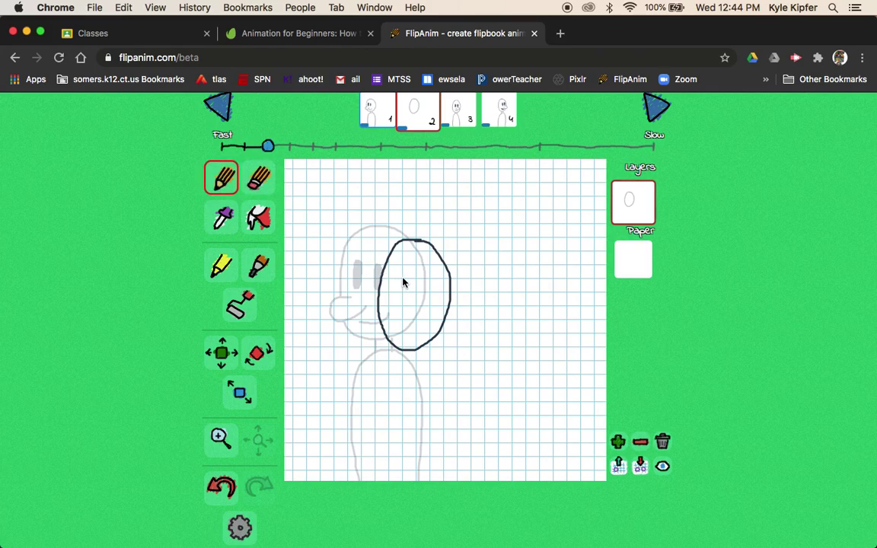
# - Draw the eyes inside the head and fill them solid with the fill tool
pyautogui.moveTo(400, 277)
pyautogui.mouseDown()
pyautogui.moveTo(397, 304)
pyautogui.moveTo(402, 286)
pyautogui.moveTo(417, 287)
pyautogui.moveTo(419, 301)
pyautogui.moveTo(418, 282)
pyautogui.mouseUp()
pyautogui.click(257, 217)
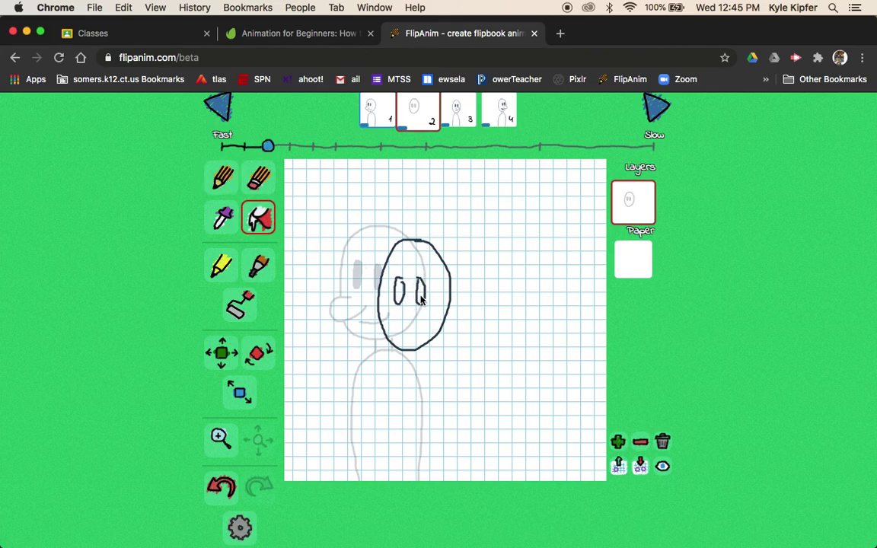
pyautogui.click(228, 176)
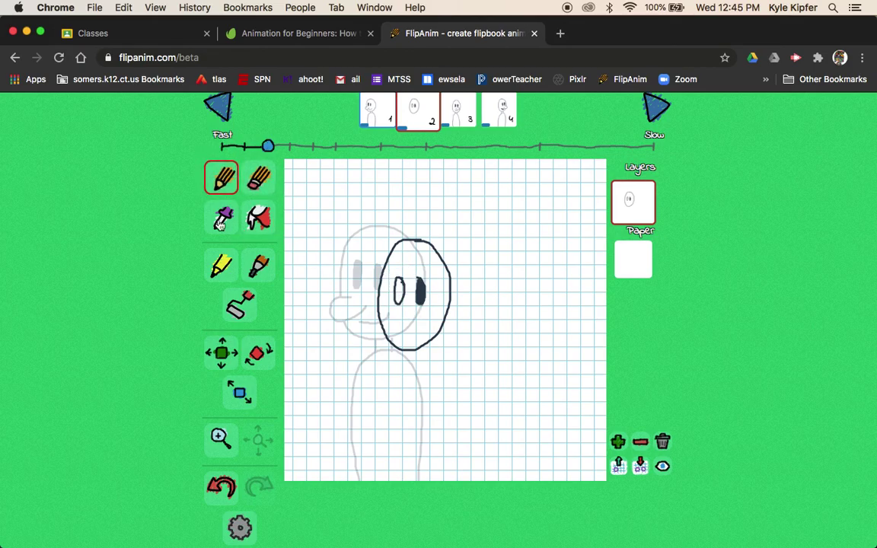
pyautogui.click(258, 218)
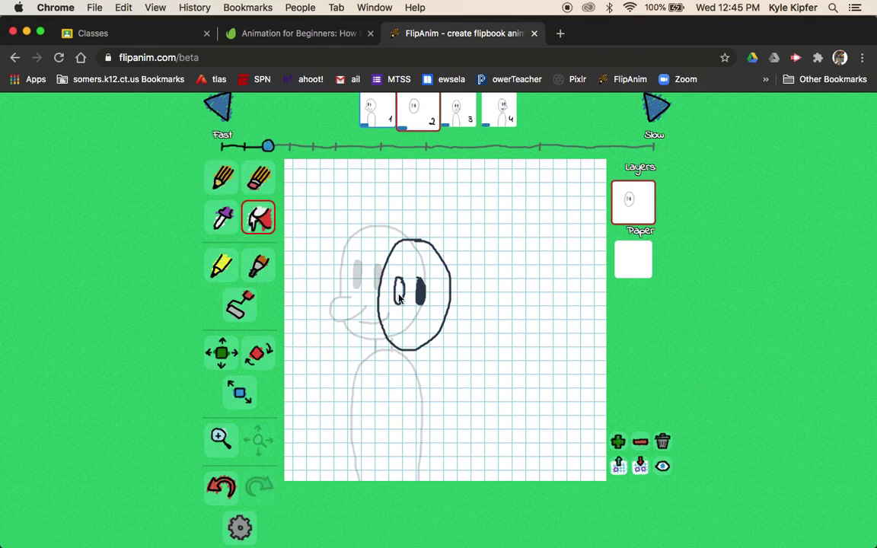
pyautogui.click(221, 177)
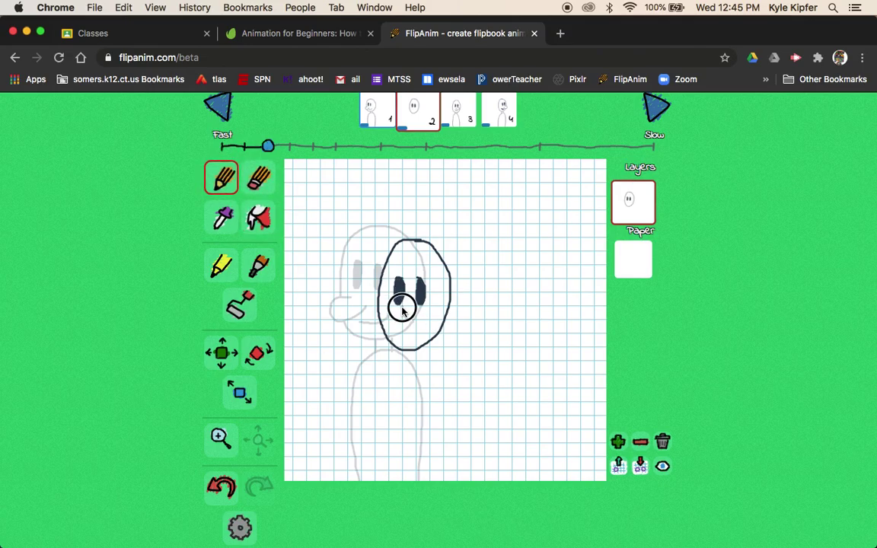
# - Add the curved nose, smiling mouth, and the body outline up to the neck
pyautogui.moveTo(396, 309)
pyautogui.mouseDown()
pyautogui.moveTo(387, 313)
pyautogui.moveTo(411, 318)
pyautogui.mouseUp()
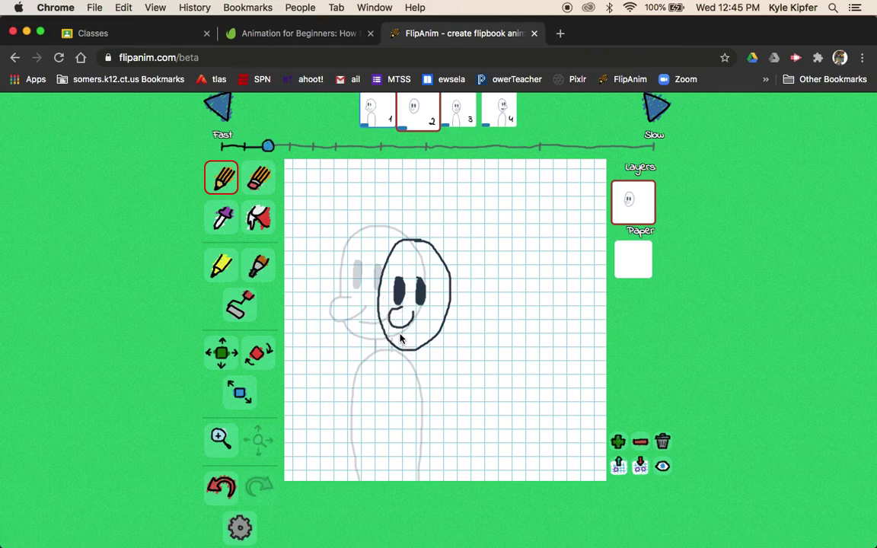
pyautogui.moveTo(401, 339)
pyautogui.mouseDown()
pyautogui.moveTo(427, 329)
pyautogui.moveTo(405, 360)
pyautogui.moveTo(418, 354)
pyautogui.moveTo(420, 362)
pyautogui.mouseUp()
pyautogui.moveTo(376, 480)
pyautogui.mouseDown()
pyautogui.moveTo(383, 397)
pyautogui.moveTo(408, 365)
pyautogui.moveTo(429, 367)
pyautogui.moveTo(440, 391)
pyautogui.moveTo(432, 491)
pyautogui.mouseUp()
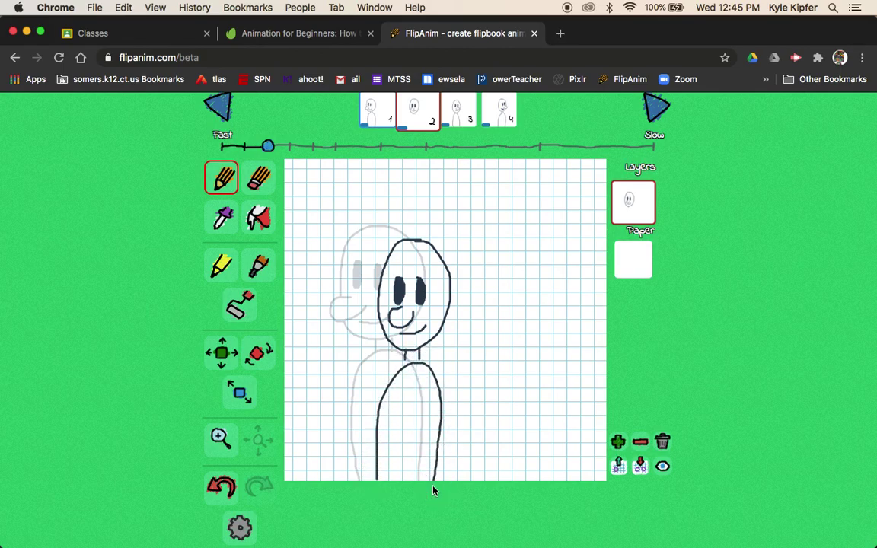
pyautogui.click(405, 366)
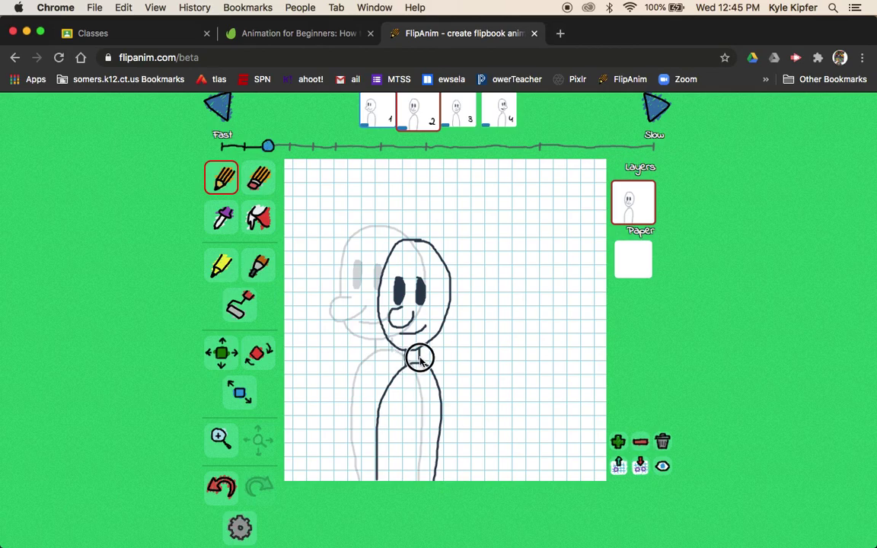
# - Flip back and forth through frames 1, 2 and 3 to compare the drawings
pyautogui.scroll(2, 484, 341)
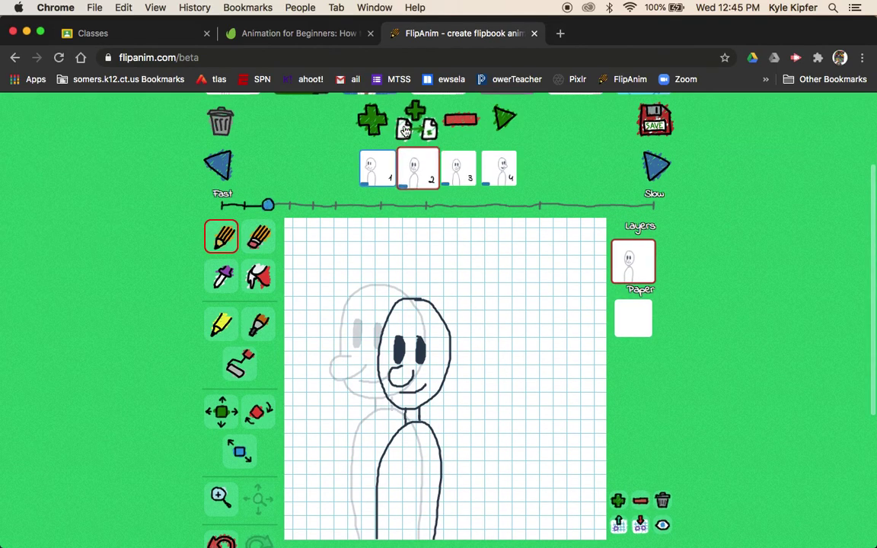
pyautogui.click(372, 162)
pyautogui.click(419, 181)
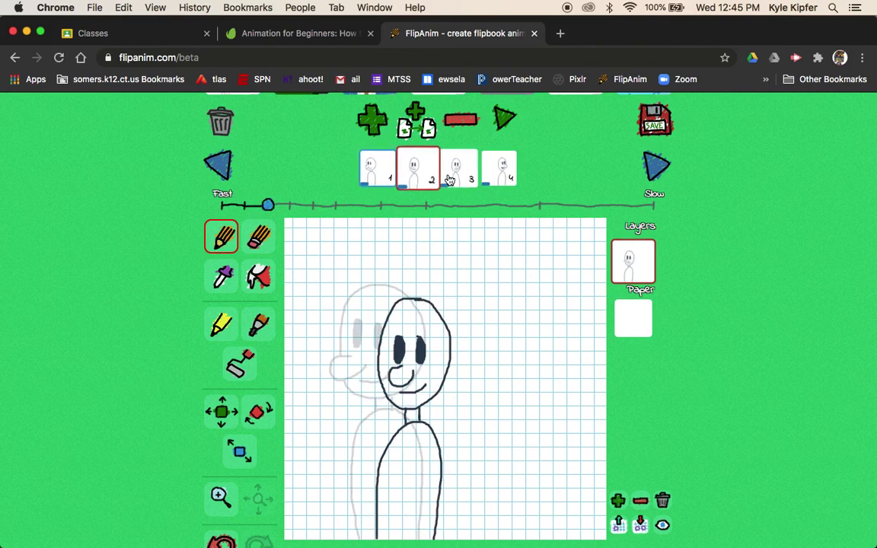
pyautogui.click(456, 178)
pyautogui.click(377, 167)
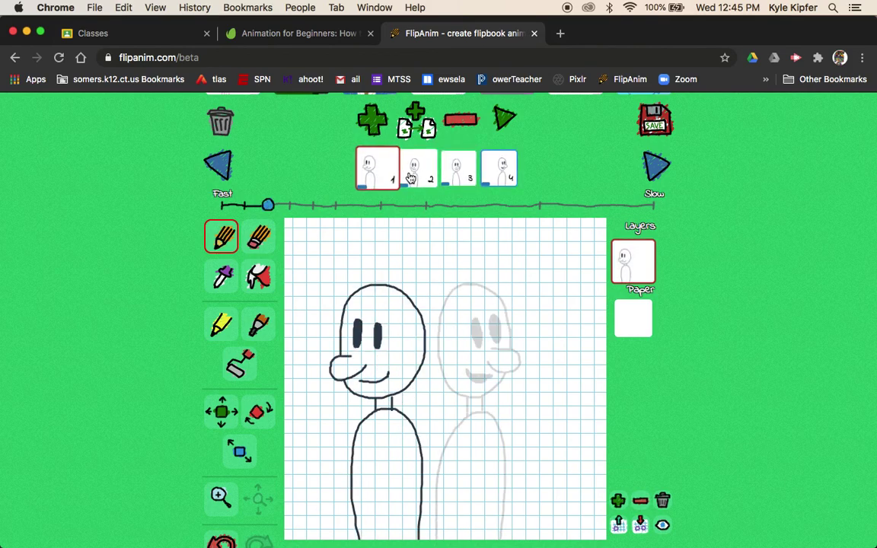
pyautogui.click(418, 177)
pyautogui.click(457, 180)
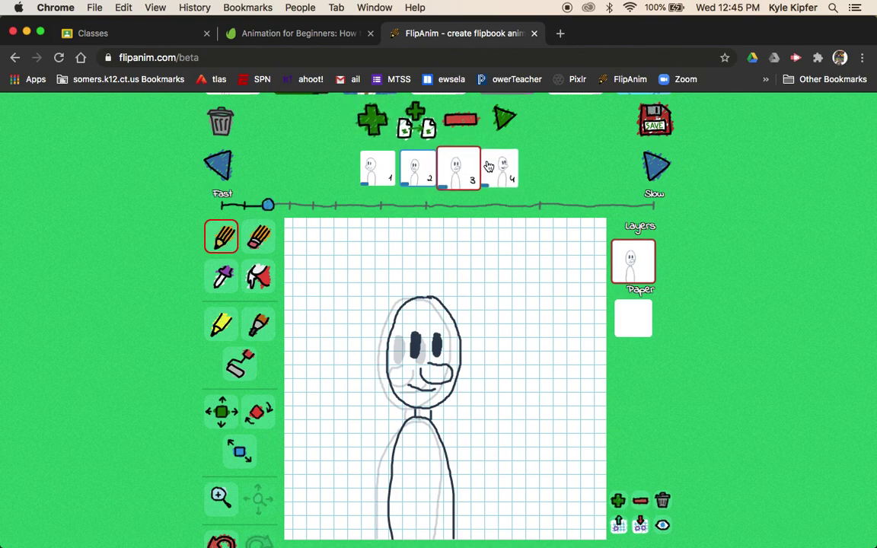
# - With frame 3 selected, insert a new blank frame after it
pyautogui.click(373, 124)
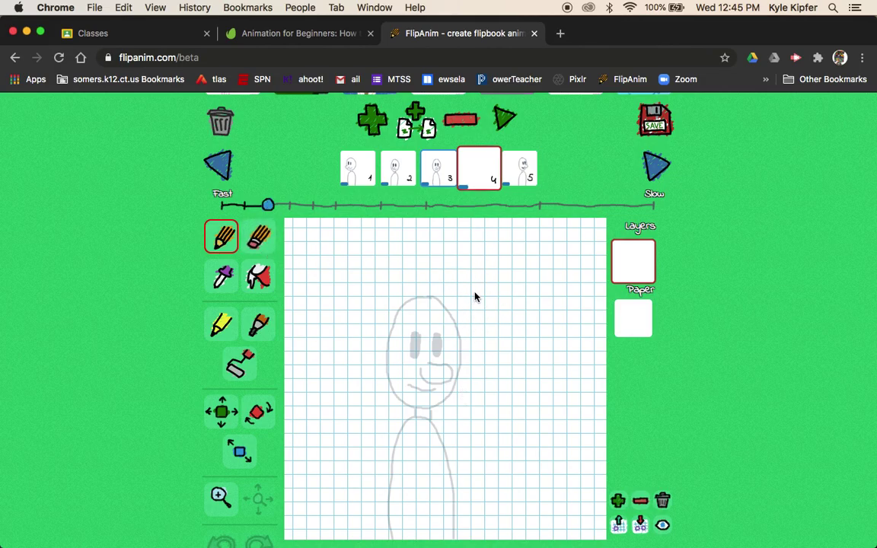
pyautogui.scroll(-3, 475, 297)
pyautogui.scroll(2, 475, 295)
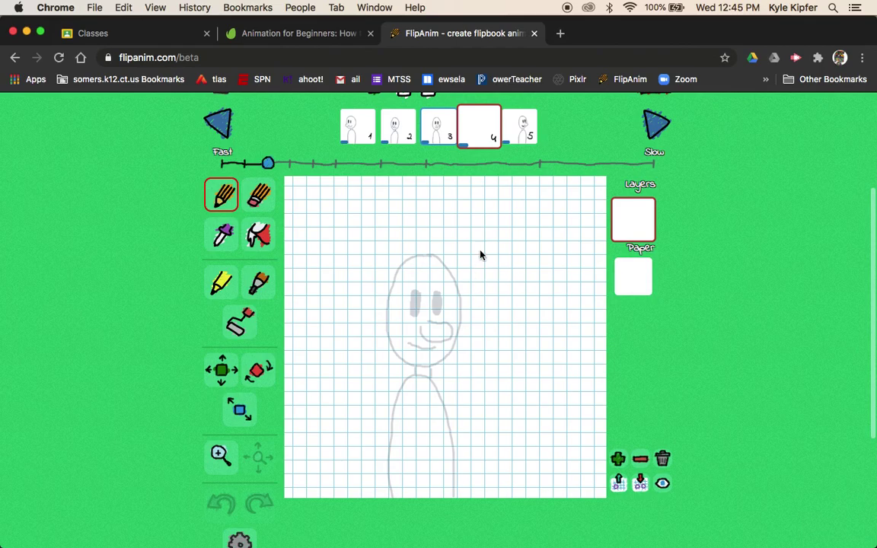
# - Draw frame 4's head oval turned right, redraw the misdrawn eye, and fill the eyes
pyautogui.moveTo(480, 246)
pyautogui.mouseDown()
pyautogui.moveTo(439, 265)
pyautogui.moveTo(431, 300)
pyautogui.moveTo(432, 330)
pyautogui.moveTo(459, 363)
pyautogui.moveTo(481, 360)
pyautogui.moveTo(496, 334)
pyautogui.moveTo(499, 295)
pyautogui.moveTo(478, 247)
pyautogui.mouseUp()
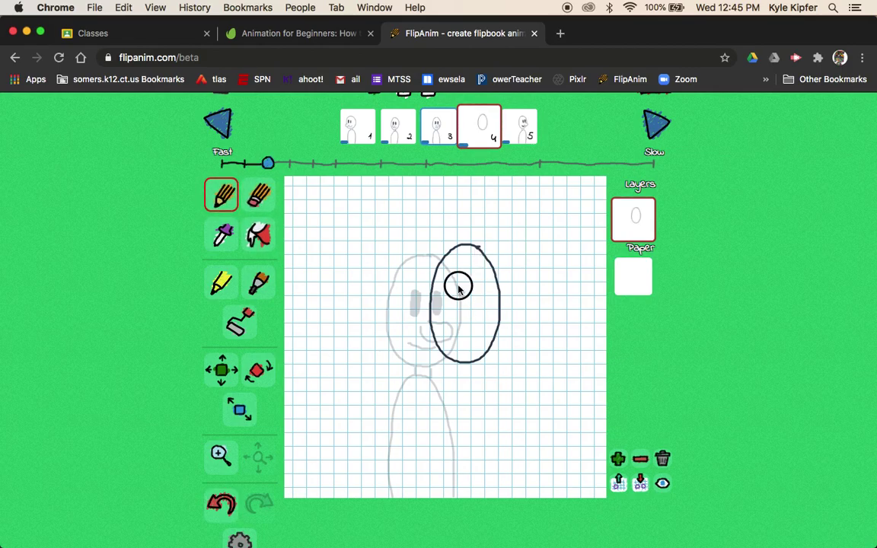
pyautogui.moveTo(459, 286)
pyautogui.mouseDown()
pyautogui.moveTo(454, 313)
pyautogui.moveTo(458, 287)
pyautogui.mouseUp()
pyautogui.click(223, 506)
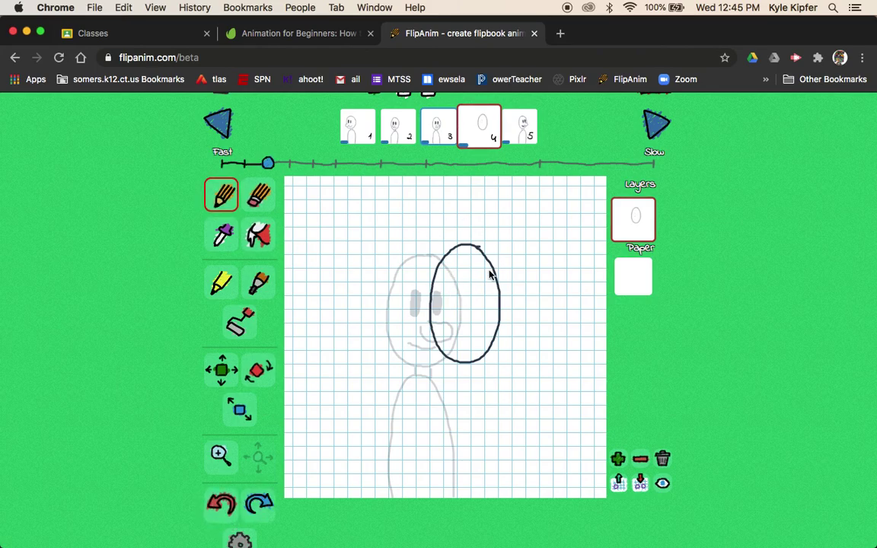
pyautogui.moveTo(462, 283)
pyautogui.mouseDown()
pyautogui.moveTo(464, 307)
pyautogui.moveTo(461, 283)
pyautogui.moveTo(481, 303)
pyautogui.moveTo(486, 285)
pyautogui.mouseUp()
pyautogui.click(259, 236)
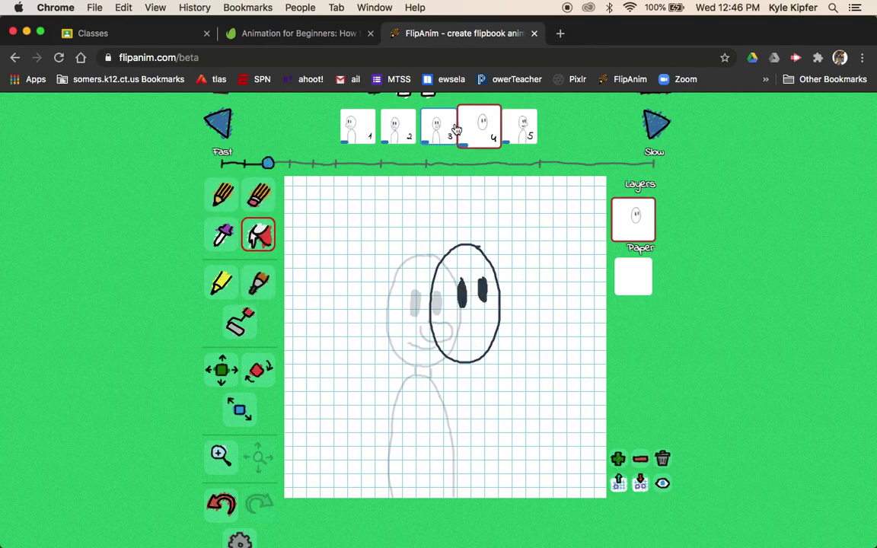
pyautogui.click(220, 195)
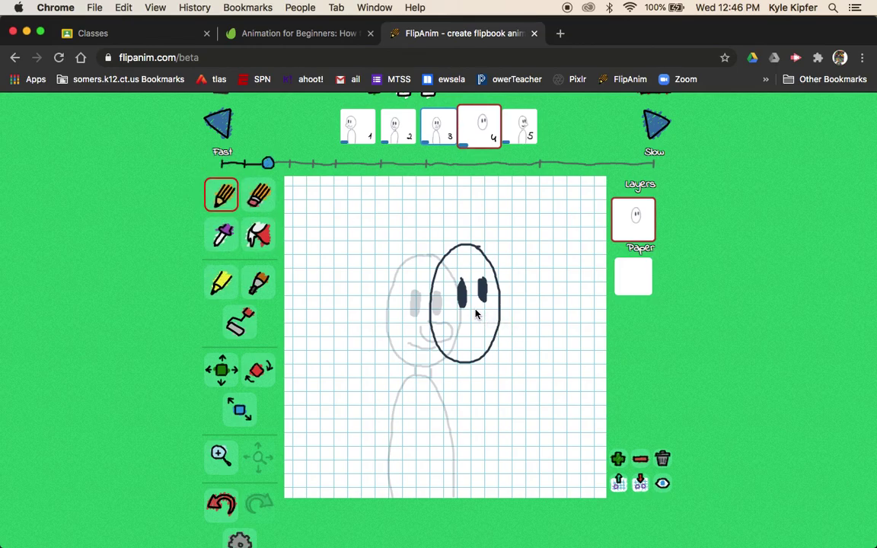
# - Add the nose on the face's right side, smiling mouth, neck and body outline
pyautogui.moveTo(476, 312)
pyautogui.mouseDown()
pyautogui.moveTo(493, 316)
pyautogui.moveTo(478, 333)
pyautogui.mouseUp()
pyautogui.moveTo(478, 346)
pyautogui.mouseDown()
pyautogui.moveTo(453, 334)
pyautogui.moveTo(478, 344)
pyautogui.mouseUp()
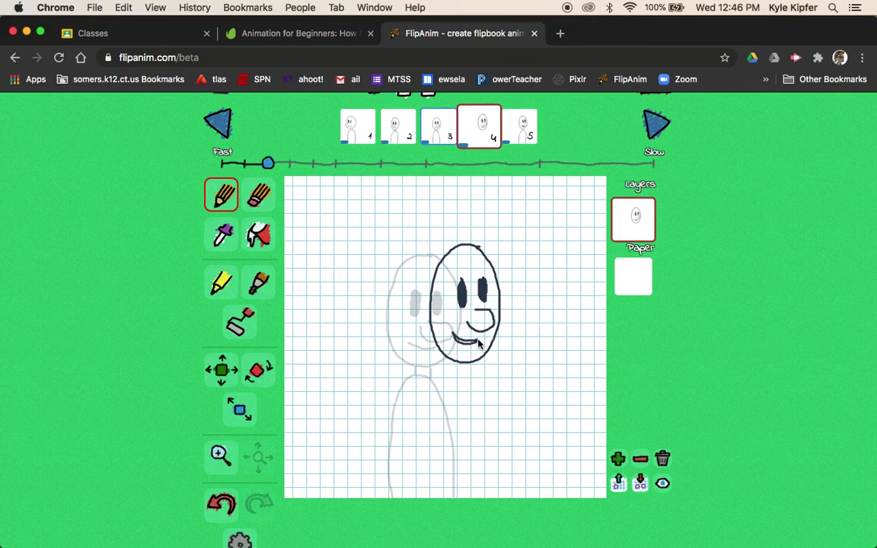
pyautogui.click(260, 242)
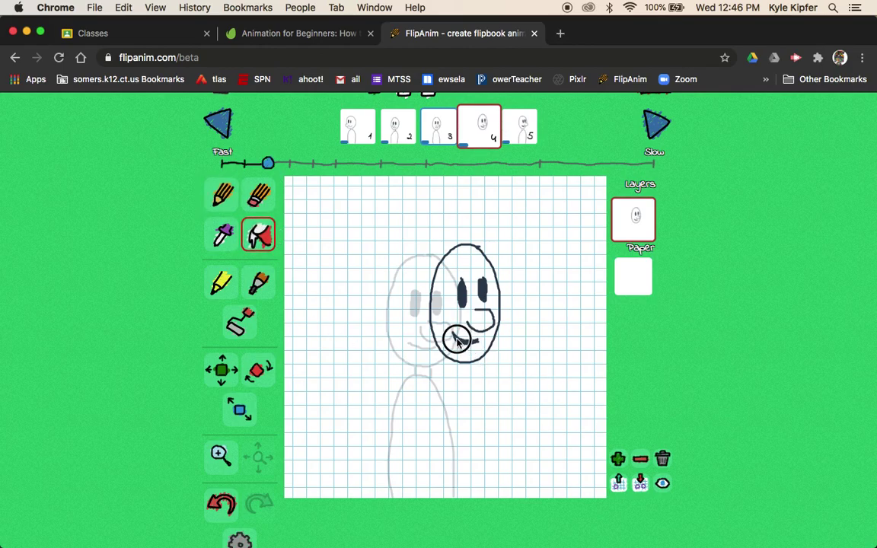
pyautogui.click(220, 195)
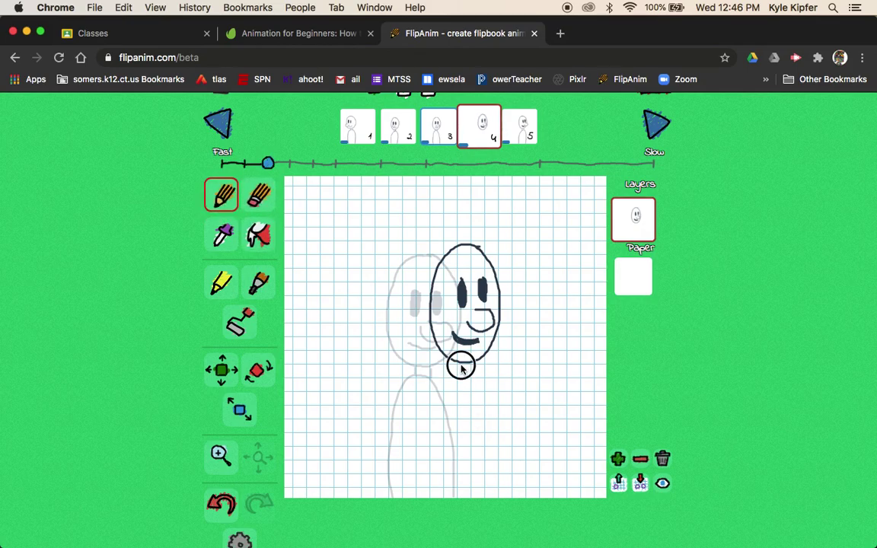
pyautogui.moveTo(462, 364)
pyautogui.mouseDown()
pyautogui.moveTo(461, 375)
pyautogui.moveTo(475, 376)
pyautogui.mouseUp()
pyautogui.moveTo(431, 493)
pyautogui.mouseDown()
pyautogui.moveTo(440, 399)
pyautogui.moveTo(471, 375)
pyautogui.moveTo(488, 402)
pyautogui.moveTo(485, 510)
pyautogui.mouseUp()
pyautogui.scroll(2, 516, 175)
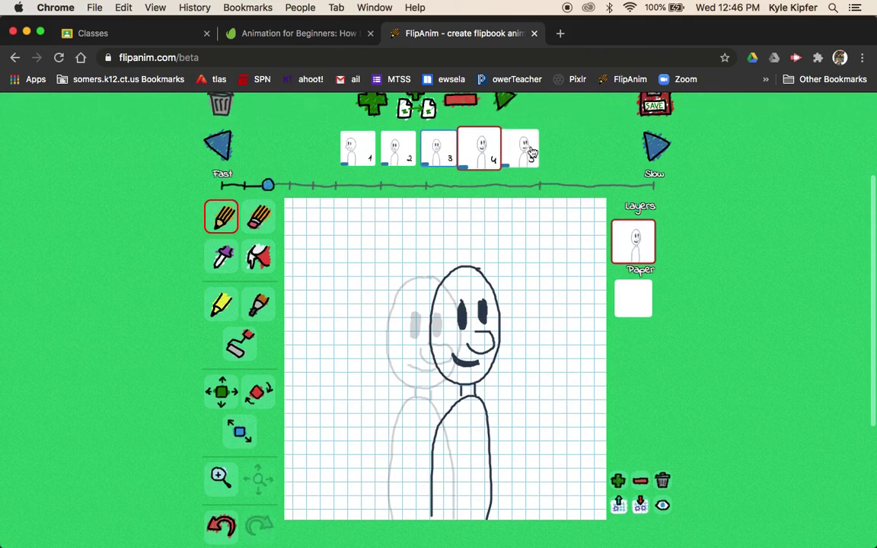
pyautogui.click(521, 183)
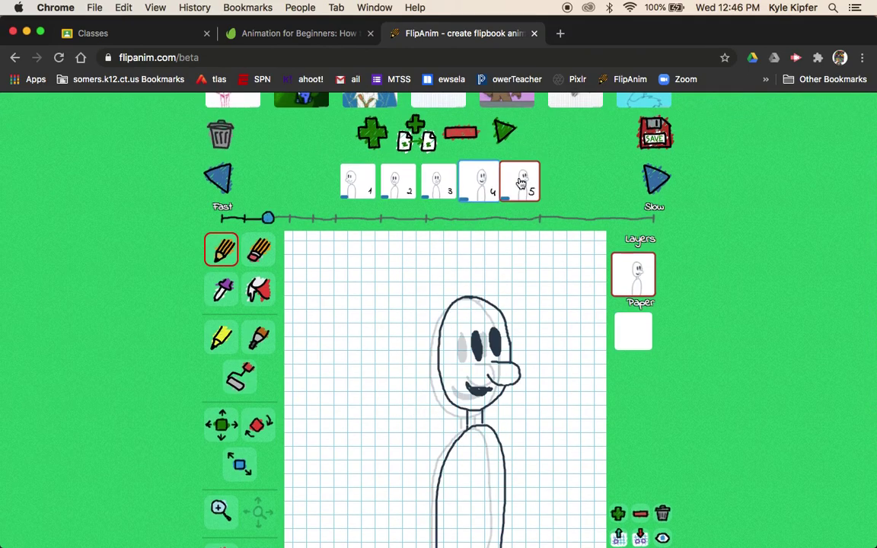
pyautogui.click(362, 182)
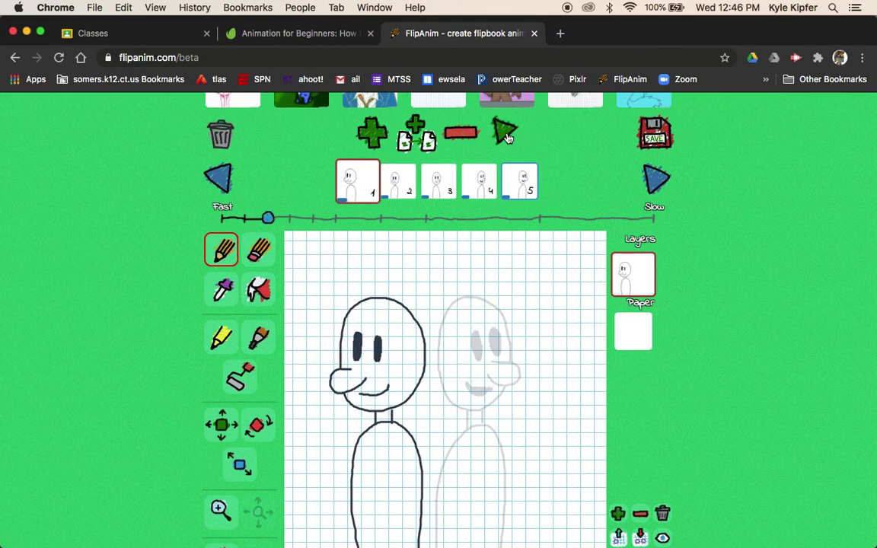
pyautogui.click(505, 134)
pyautogui.scroll(-1, 742, 270)
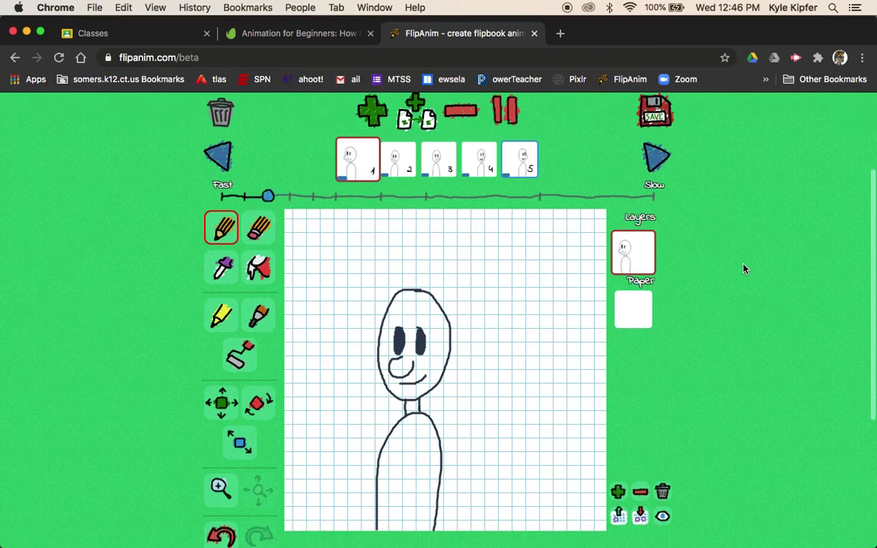
pyautogui.scroll(-2, 745, 269)
pyautogui.scroll(3, 744, 267)
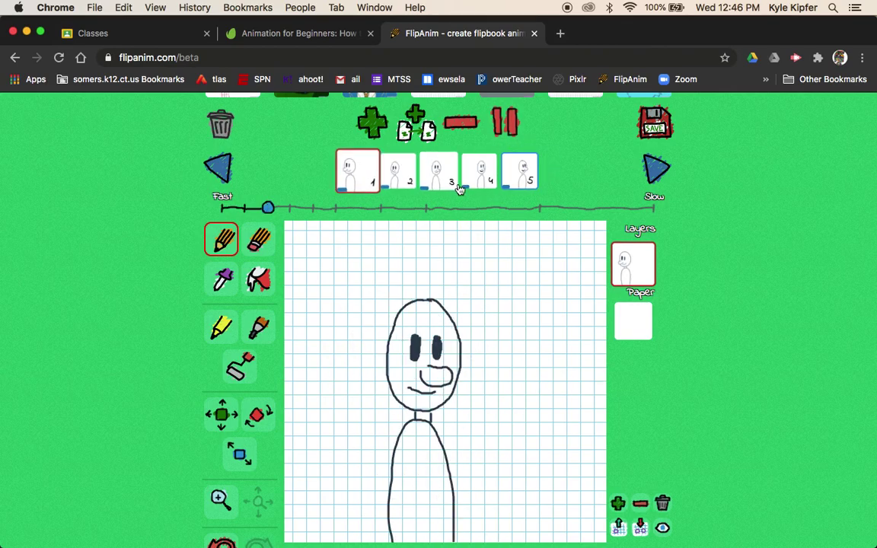
pyautogui.click(504, 122)
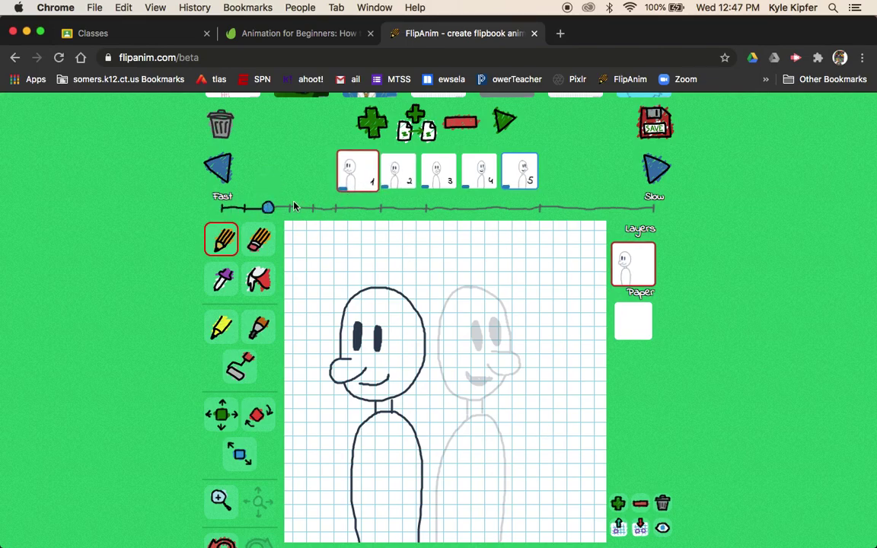
# - Drag the speed sliders of frames 2, 3 and 4 to Fast
pyautogui.moveTo(268, 207)
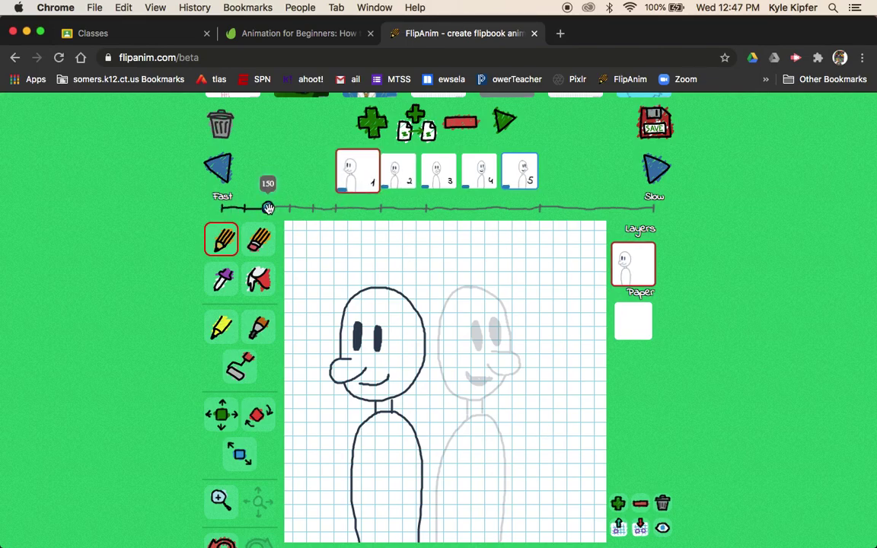
pyautogui.click(393, 172)
pyautogui.moveTo(268, 208); pyautogui.dragTo(186, 195)
pyautogui.click(435, 172)
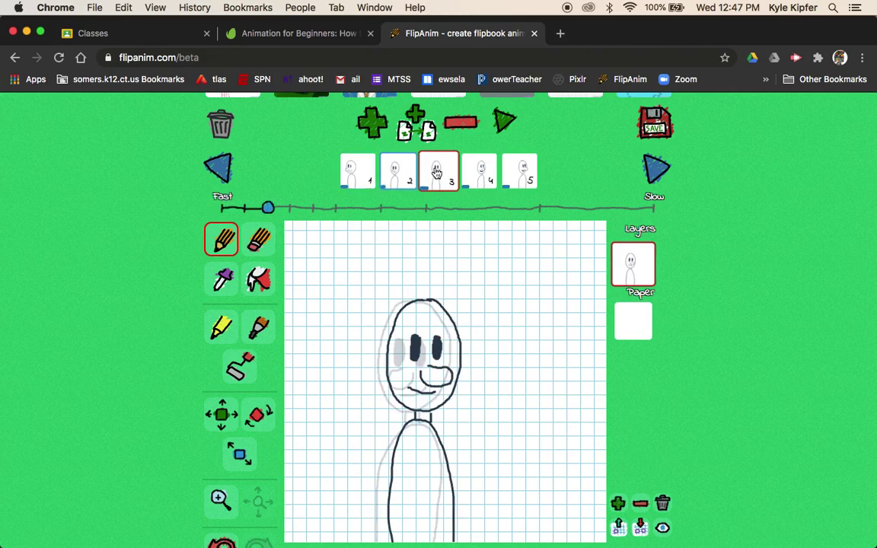
pyautogui.moveTo(266, 206)
pyautogui.moveTo(267, 207); pyautogui.dragTo(186, 204)
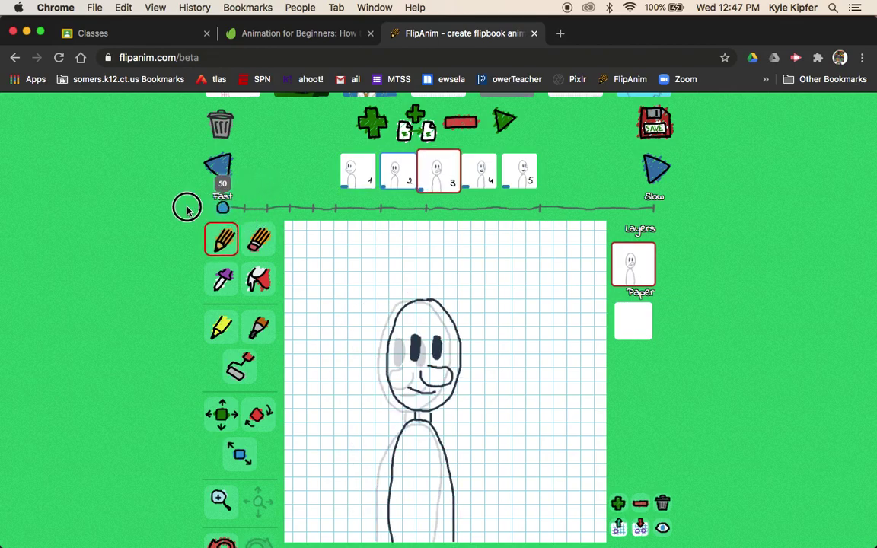
pyautogui.click(473, 177)
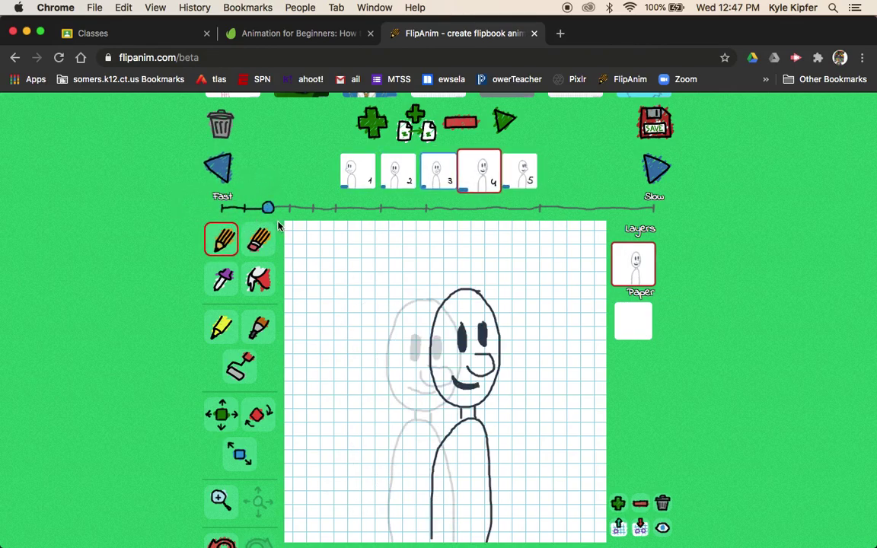
pyautogui.moveTo(267, 207); pyautogui.dragTo(131, 203)
# - Preview the retimed head-turn animation, replaying it from frame 1
pyautogui.click(504, 121)
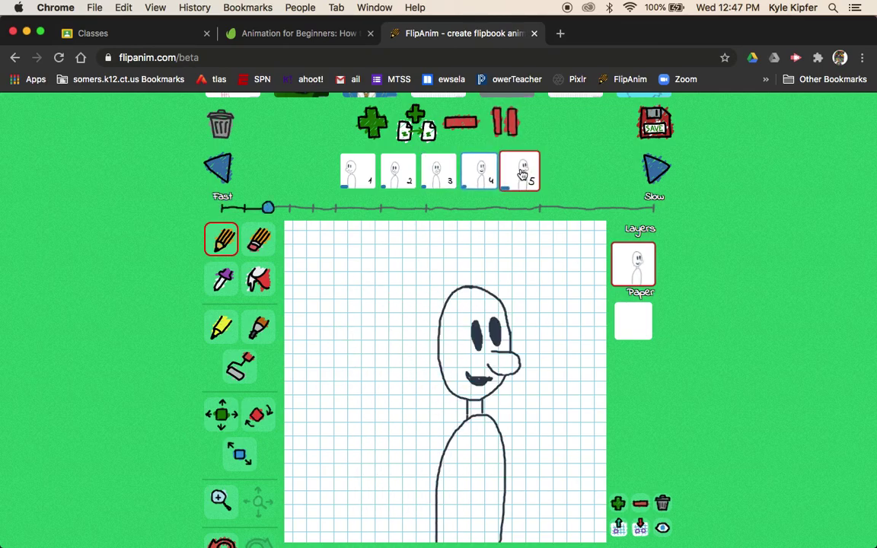
pyautogui.click(509, 122)
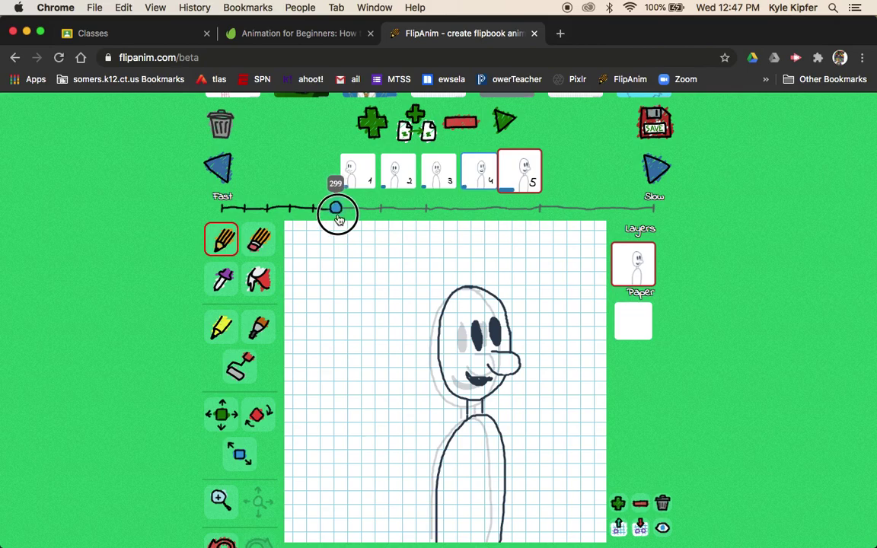
pyautogui.click(505, 129)
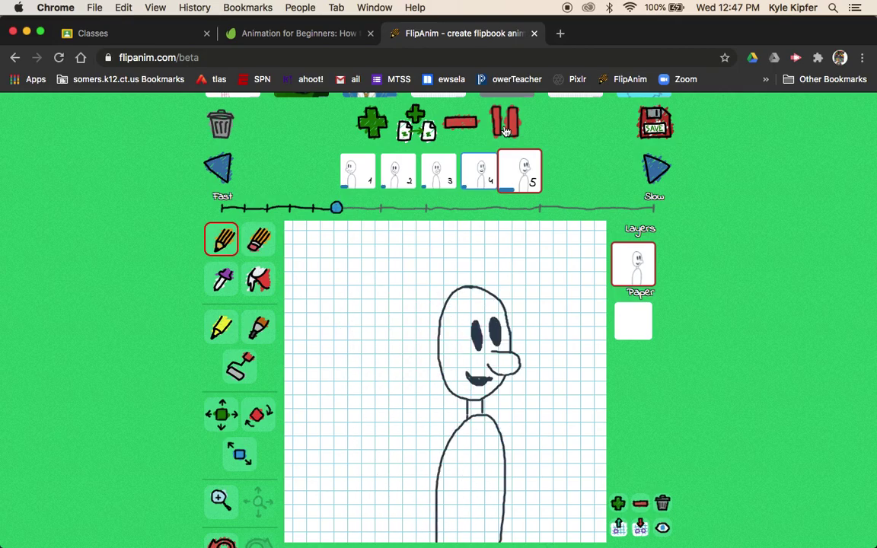
pyautogui.click(504, 131)
pyautogui.click(352, 182)
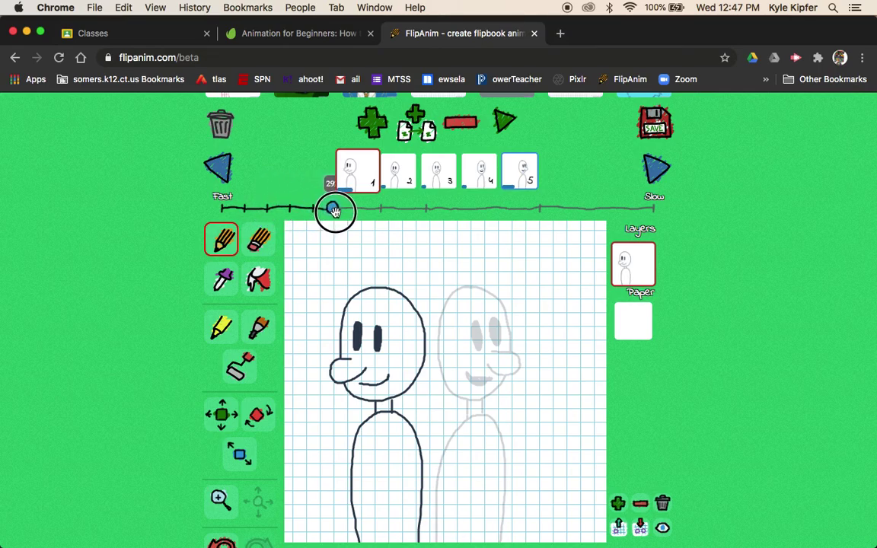
pyautogui.click(507, 120)
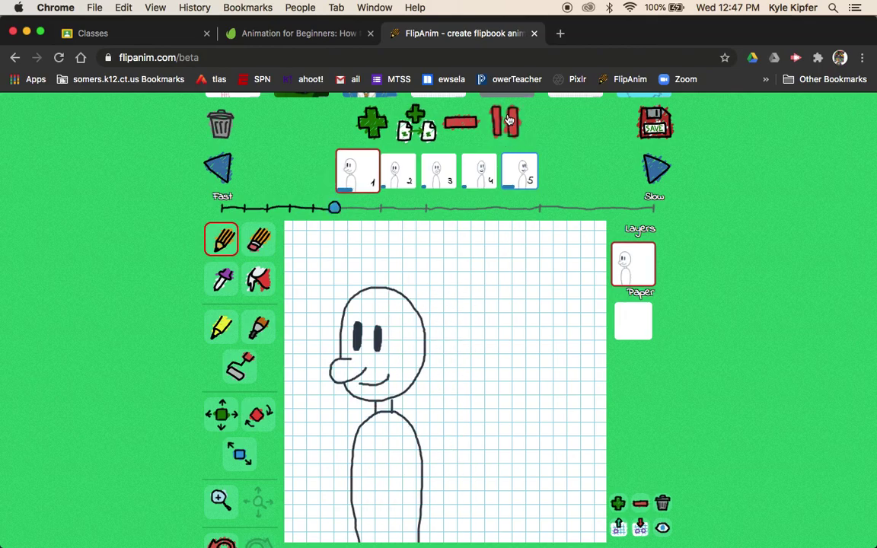
pyautogui.scroll(-3, 696, 241)
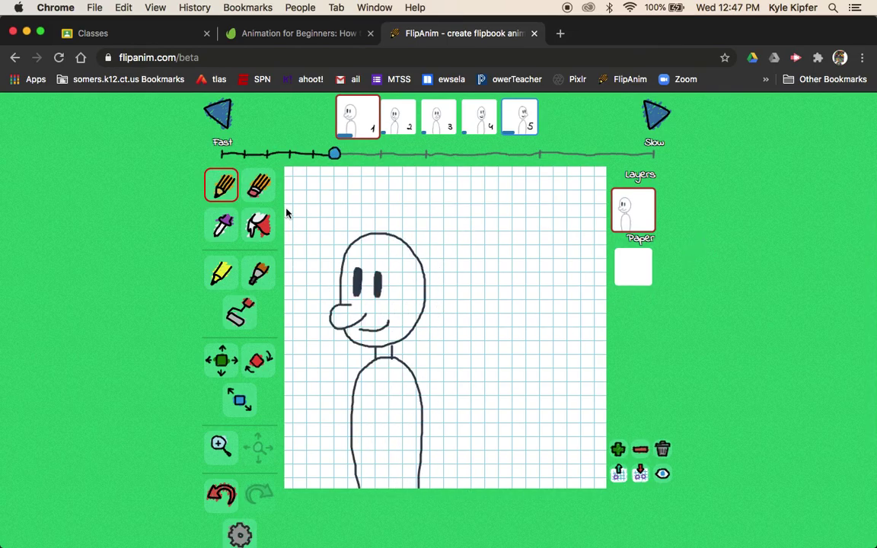
# - Open the 'How to Animate a Head Turn' tab and scroll through its Draw the Key Poses steps
pyautogui.click(306, 35)
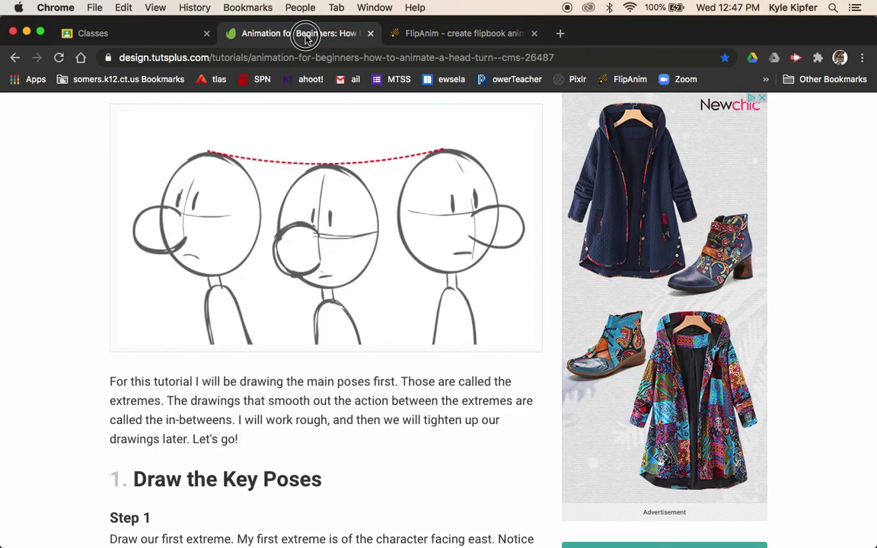
pyautogui.scroll(-10, 350, 283)
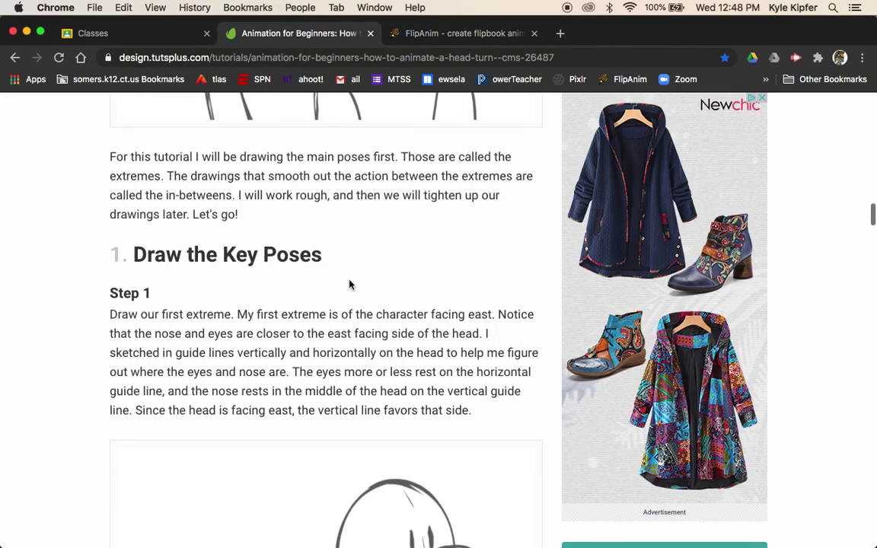
pyautogui.scroll(-12, 349, 284)
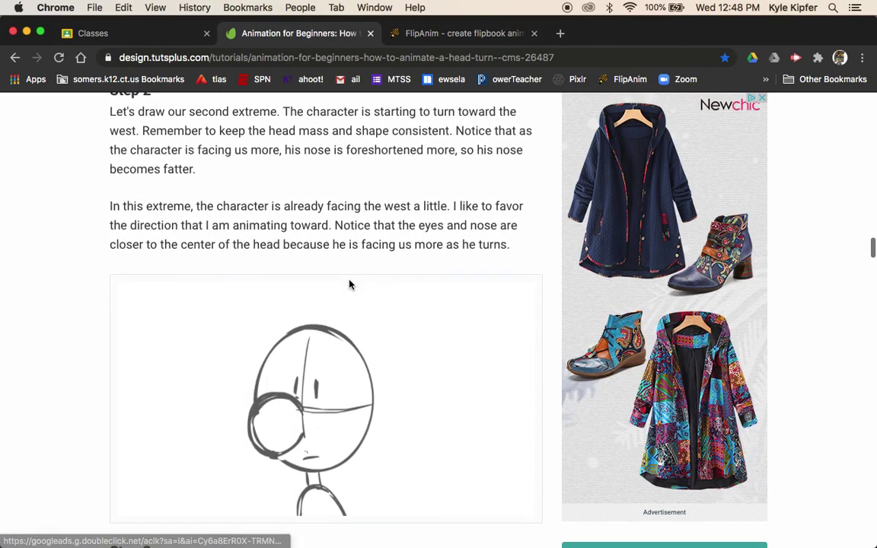
pyautogui.scroll(-12, 350, 283)
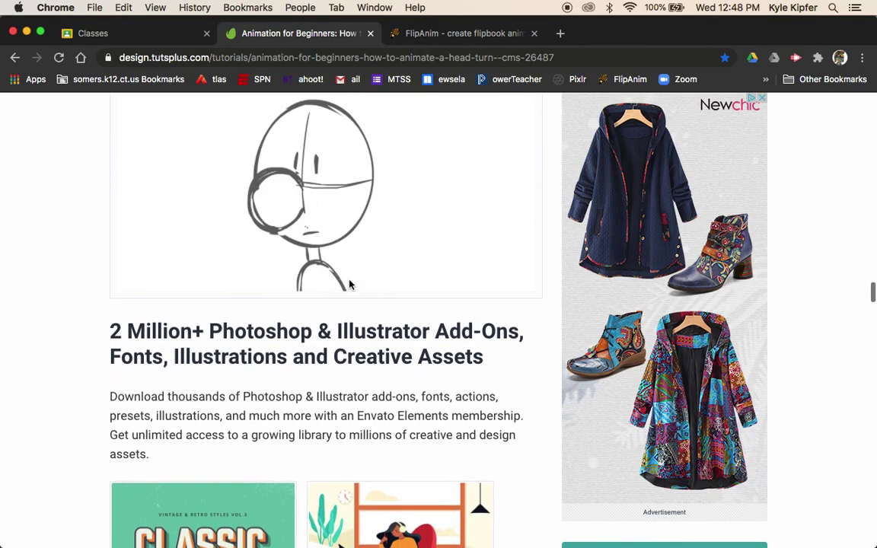
pyautogui.scroll(2, 349, 283)
pyautogui.scroll(-9, 349, 283)
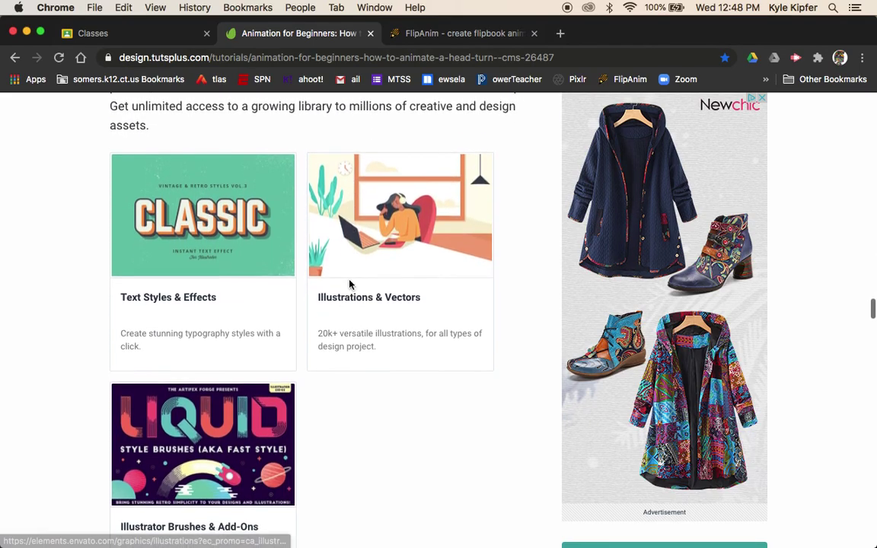
pyautogui.scroll(10, 349, 284)
pyautogui.scroll(20, 350, 281)
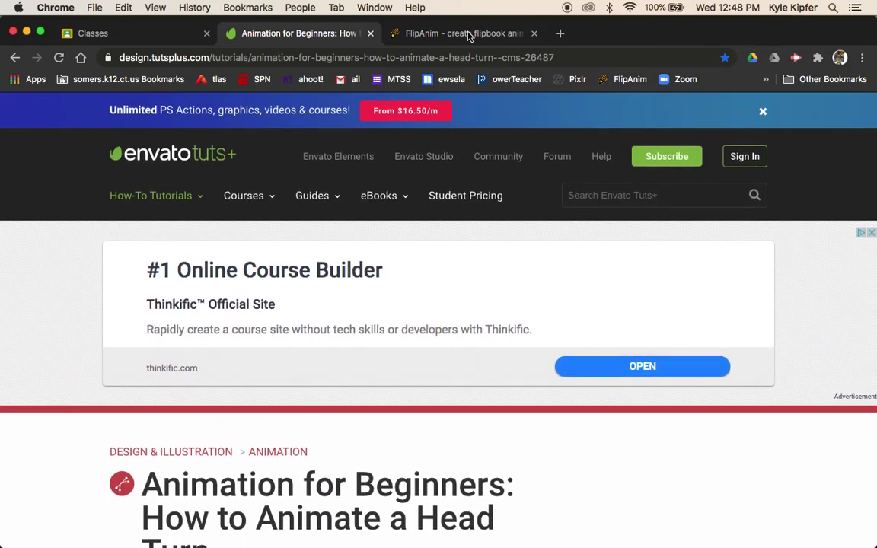
# - Switch back to the FlipAnim tab with the five-frame head-turn flipbook playing
pyautogui.click(495, 34)
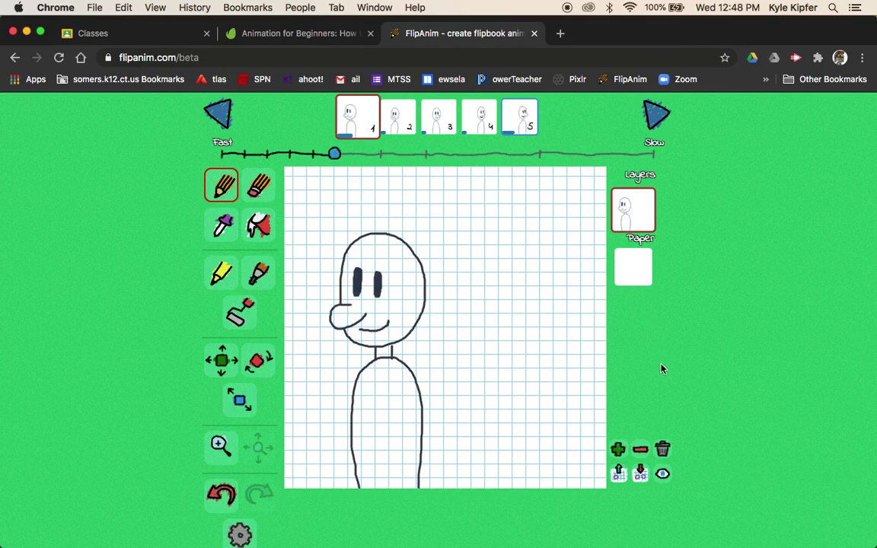
pyautogui.scroll(1, 729, 346)
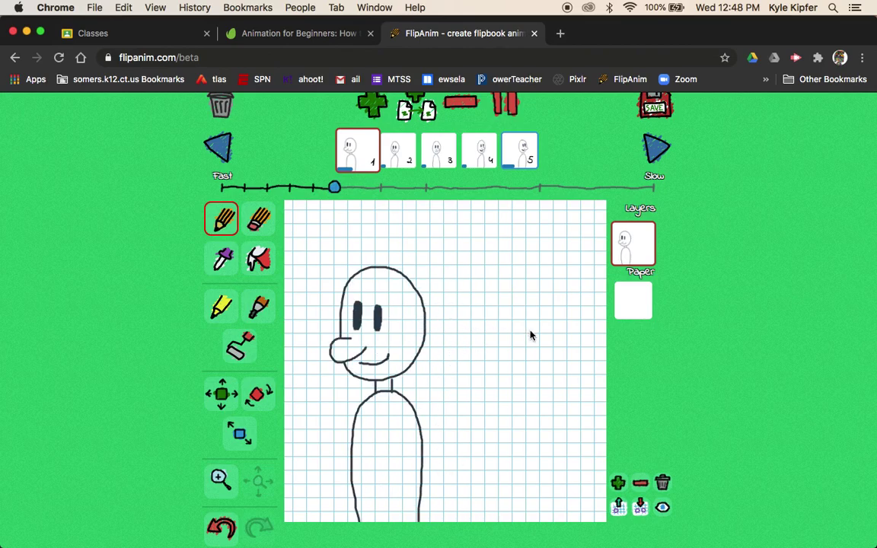
pyautogui.moveTo(551, 521)
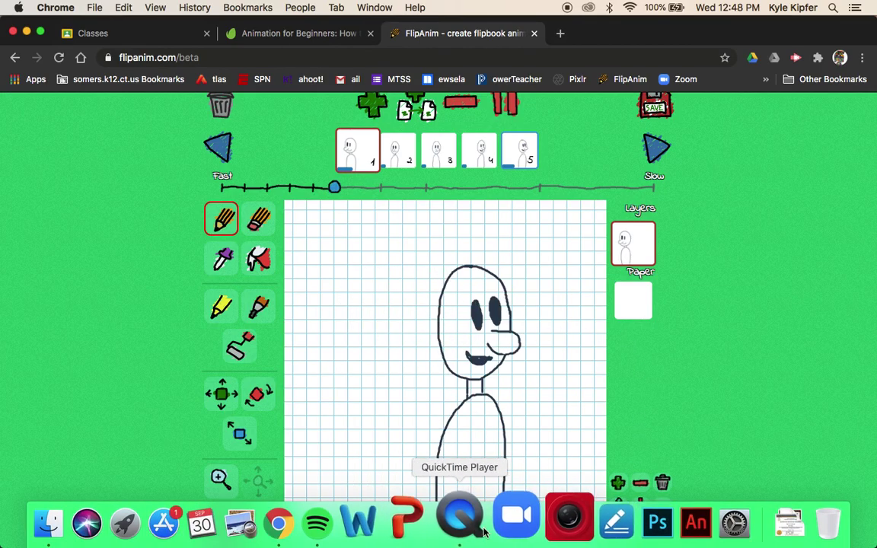
pyautogui.rightClick(468, 523)
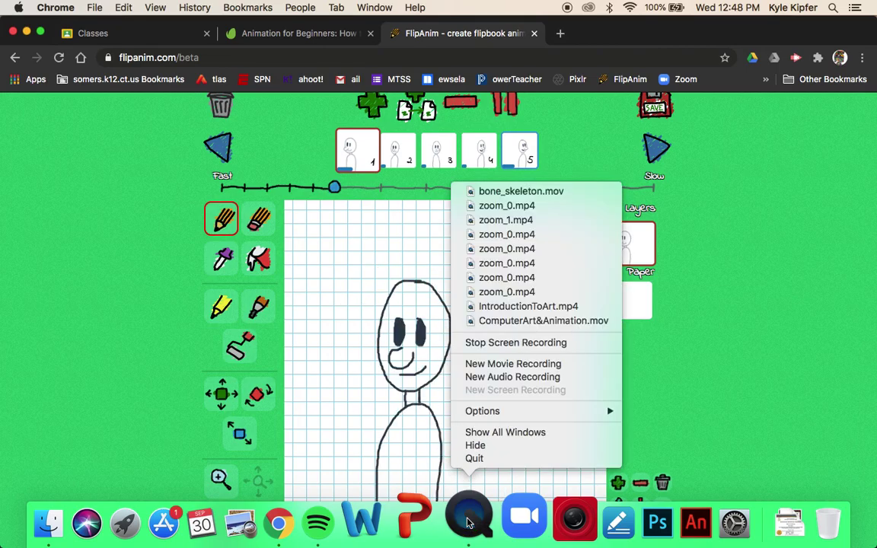